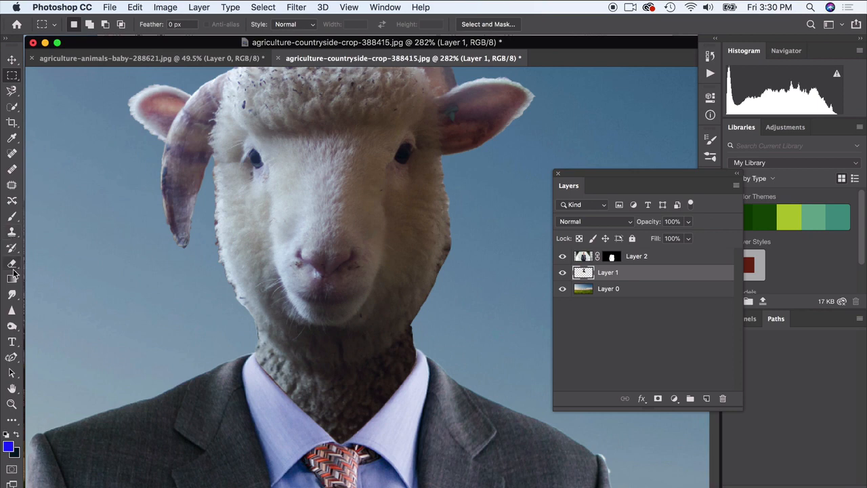
Activate the Eraser tool with a soft round brush and reduce its size to 17 px.
click(12, 263)
click(41, 259)
click(87, 24)
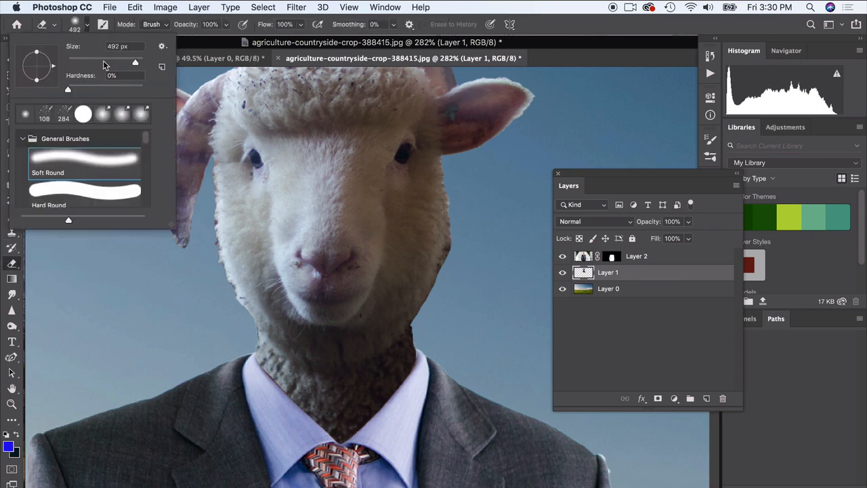
drag(105, 61, 96, 61)
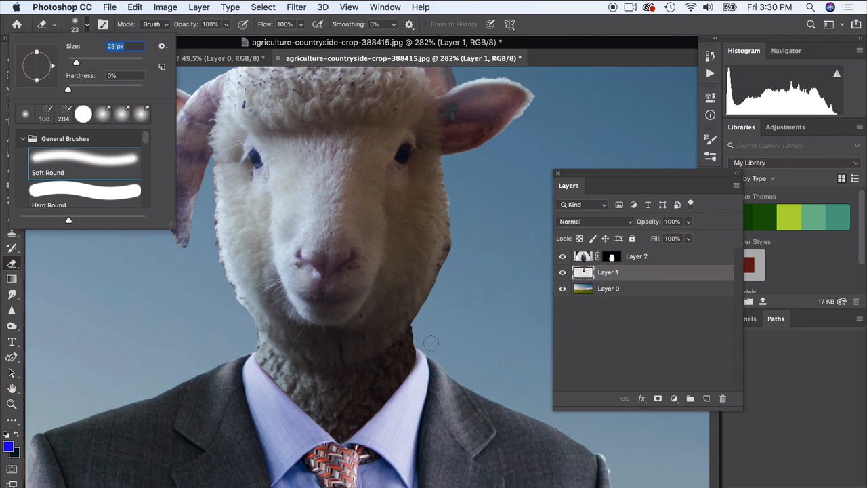
key(Return)
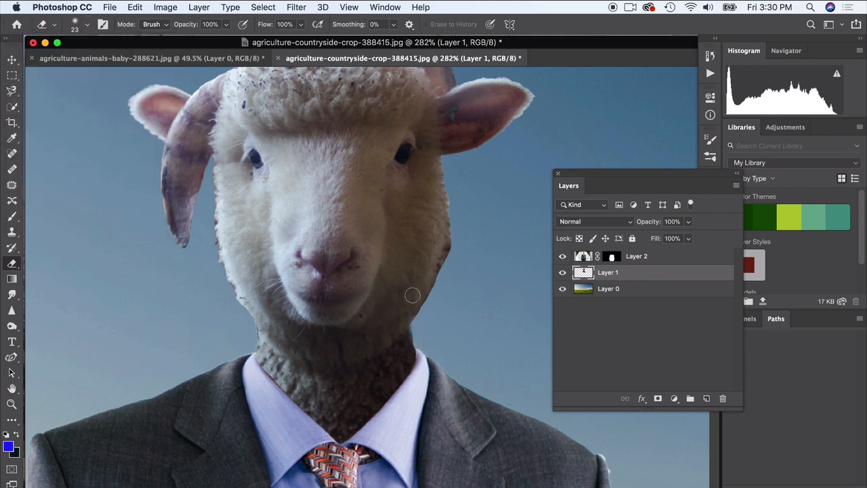
click(87, 23)
drag(77, 64, 75, 64)
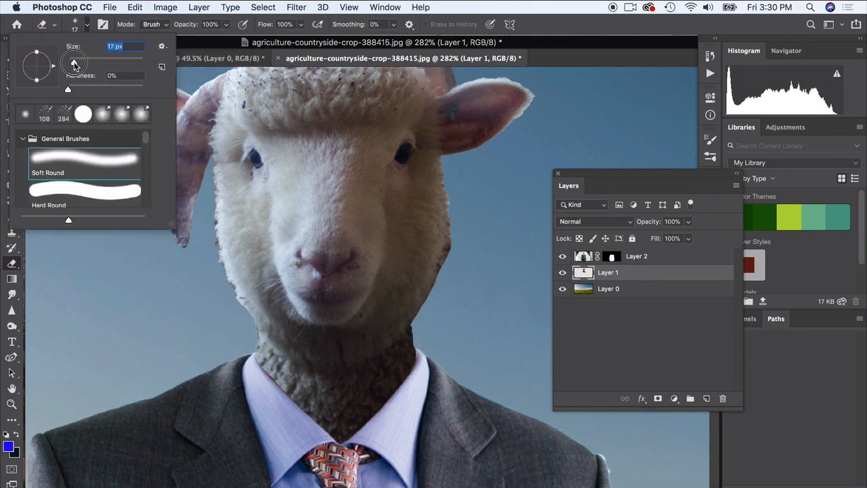
key(Return)
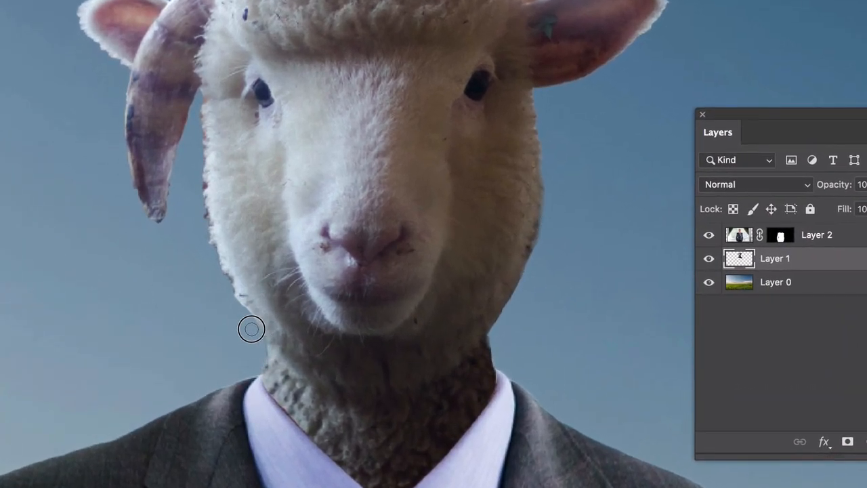
Reduce the eraser to 14 px and erase the dark fringe along the left edge of the sheep's face on Layer 1.
key(bracketleft)
key(bracketleft)
key(bracketleft)
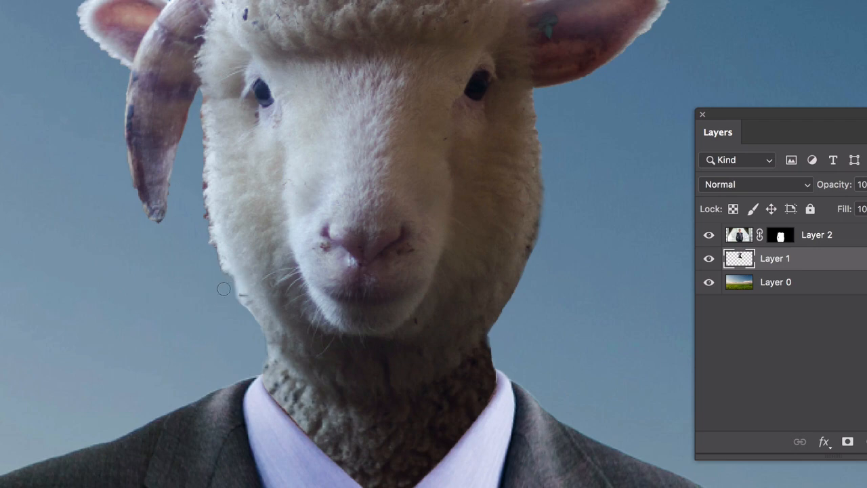
drag(202, 240, 201, 183)
drag(194, 153, 196, 119)
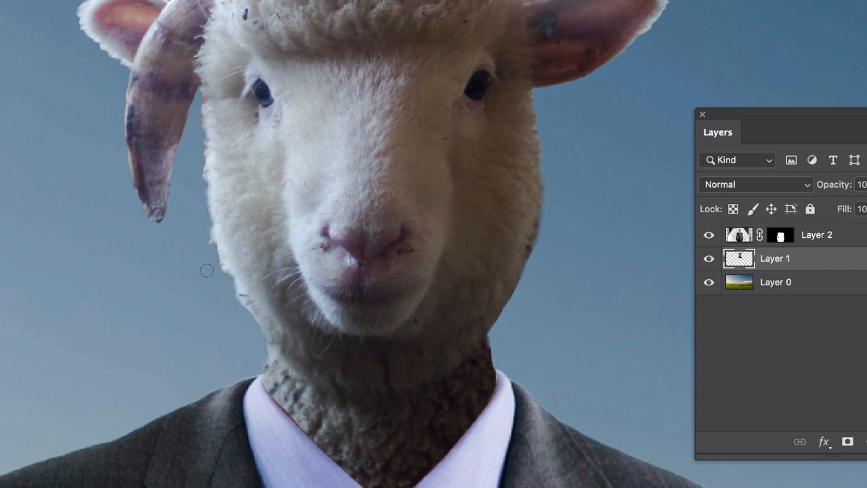
mouse_move(208, 267)
mouse_down()
mouse_move(212, 252)
mouse_move(217, 278)
mouse_move(245, 314)
mouse_up()
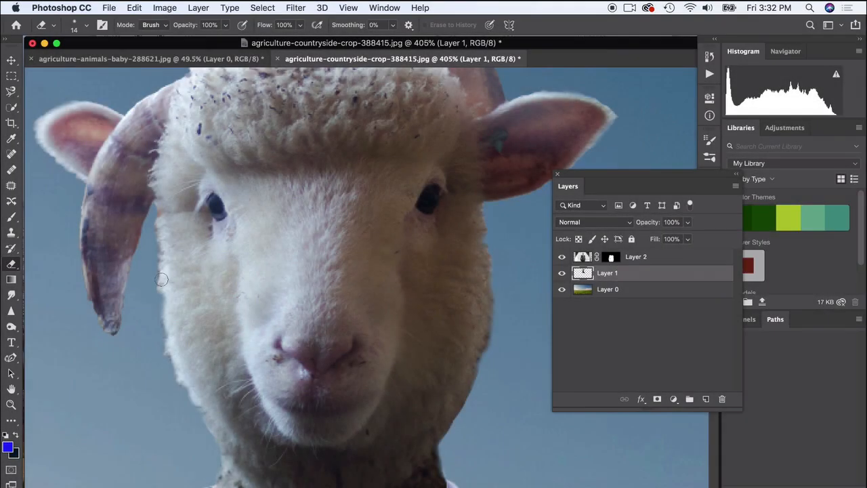
Outline the leftover background around the tip of the sheep's left horn with a closed lasso selection.
scroll(139, 290, left, 3)
scroll(139, 290, left, 2)
scroll(129, 305, up, 2)
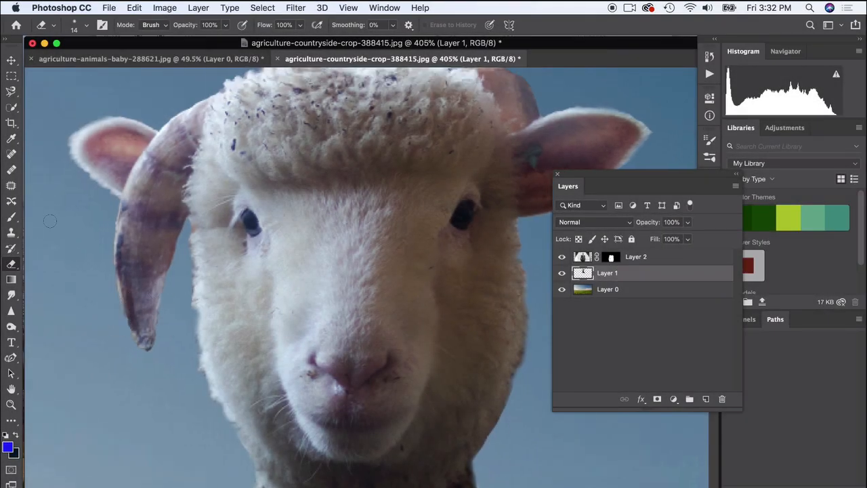
drag(11, 92, 54, 100)
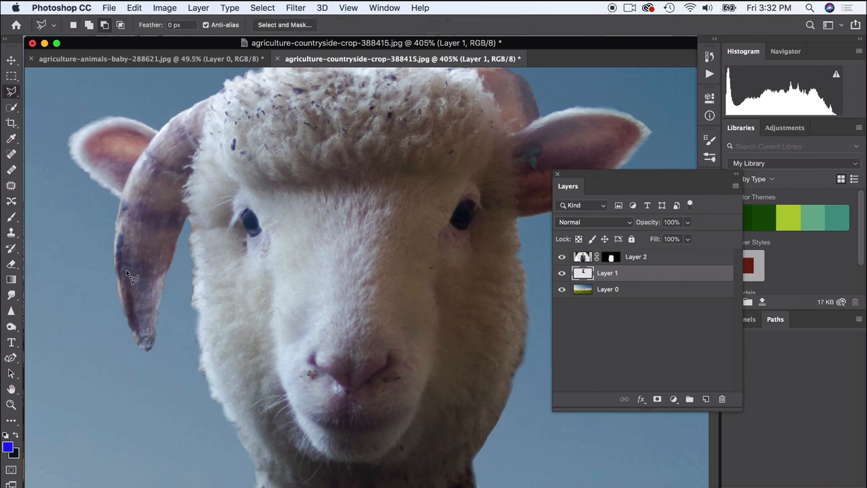
click(113, 260)
click(166, 286)
click(134, 378)
click(111, 358)
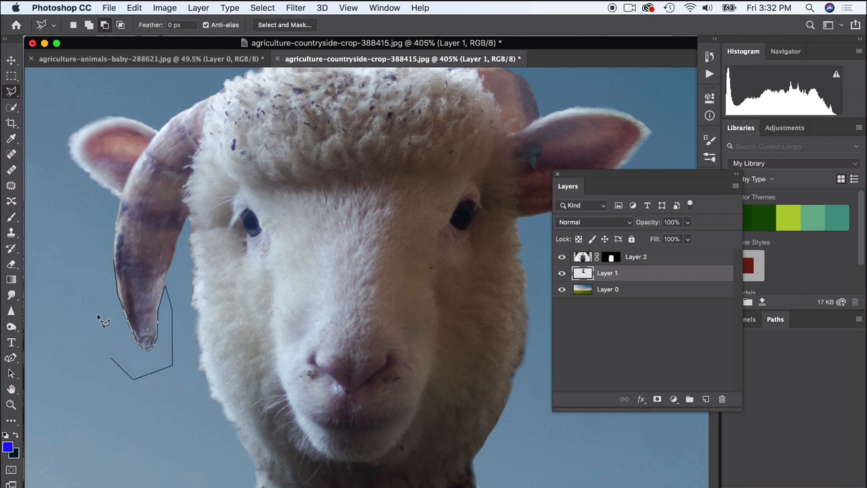
click(111, 271)
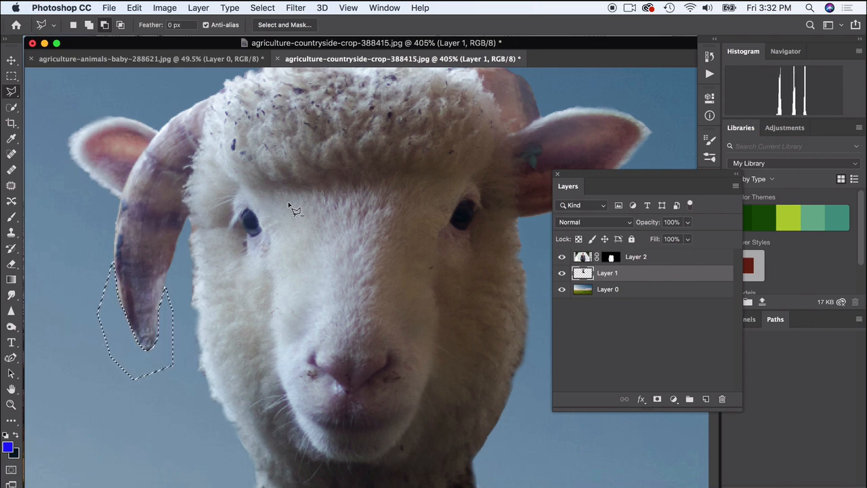
Drop the lasso selection and erase the fringe along the lower and upper edges of the sheep's right ear.
scroll(298, 204, right, 10)
scroll(298, 205, up, 3)
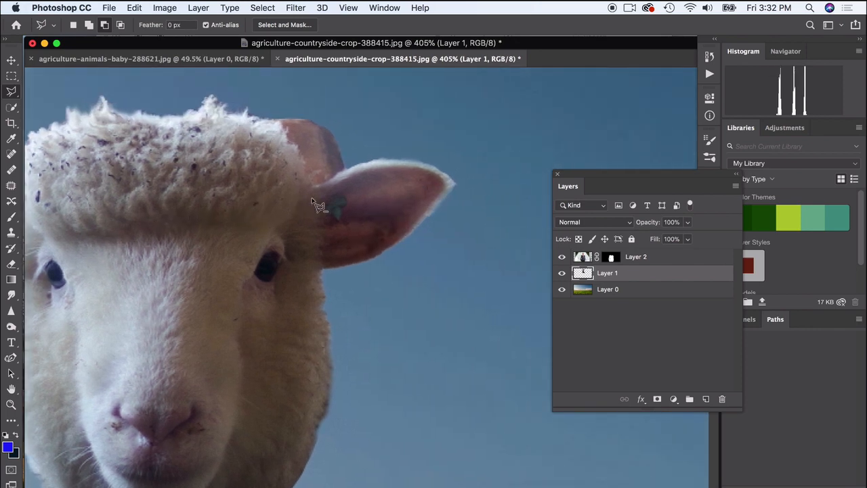
click(12, 76)
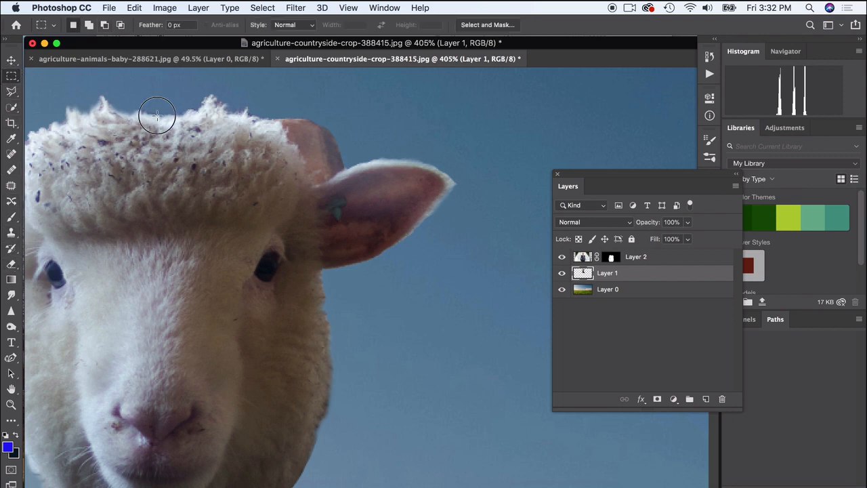
click(11, 265)
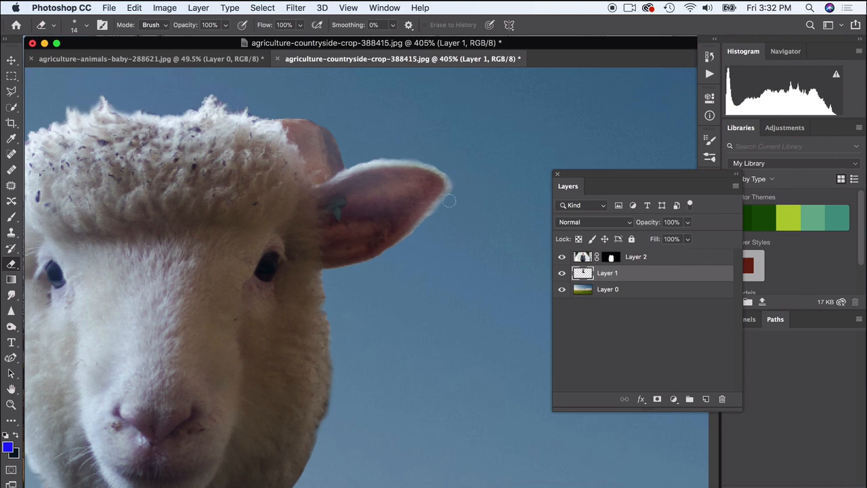
drag(429, 221, 410, 240)
drag(376, 153, 430, 149)
Activate the Clone Stamp tool and set its soft round brush to 15 px.
scroll(325, 137, left, 10)
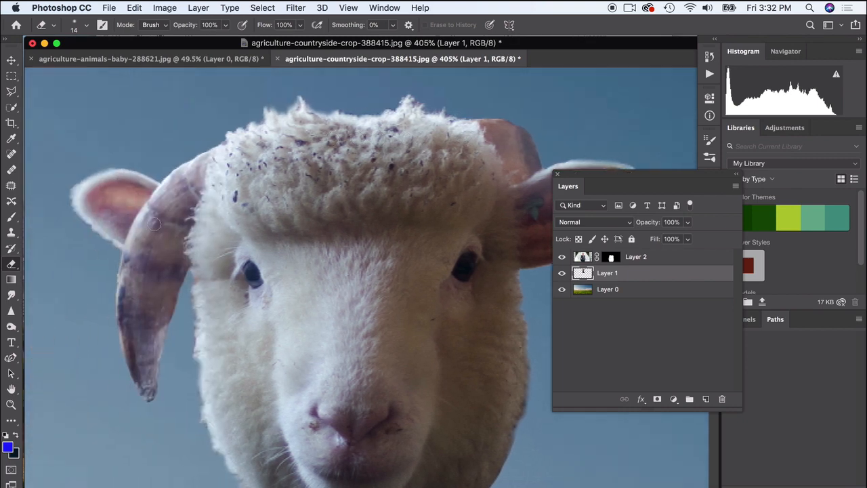
scroll(160, 242, down, 5)
scroll(142, 325, up, 2)
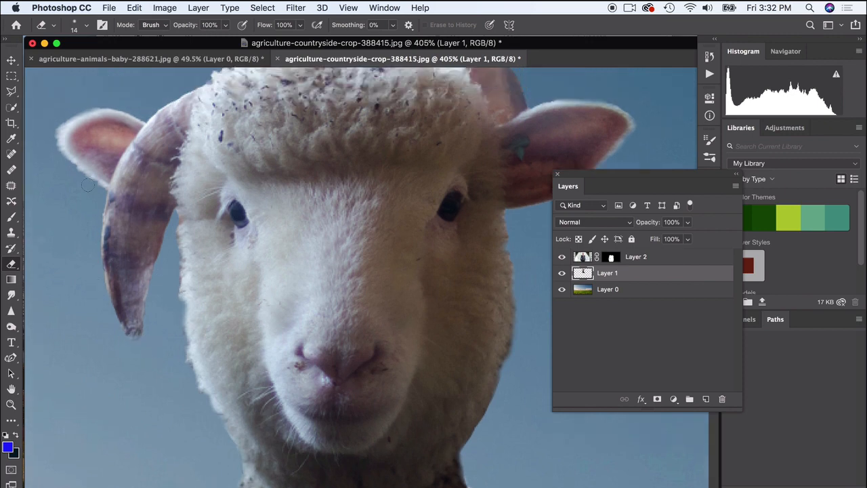
click(11, 232)
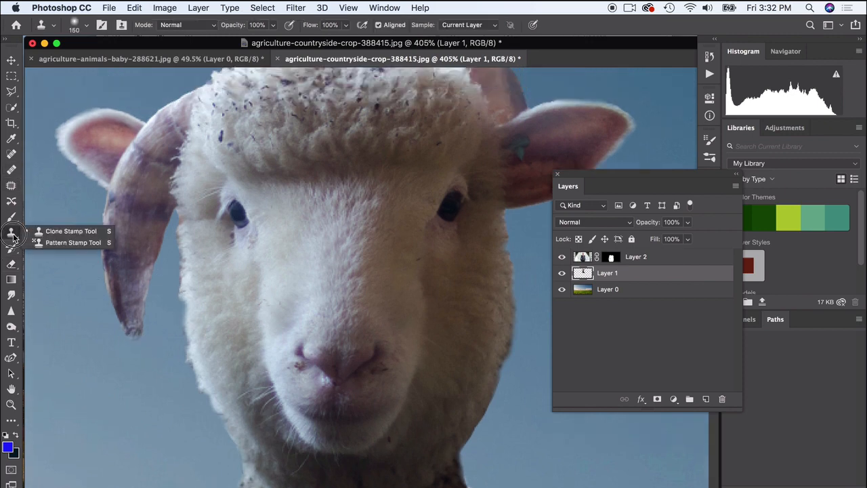
click(61, 228)
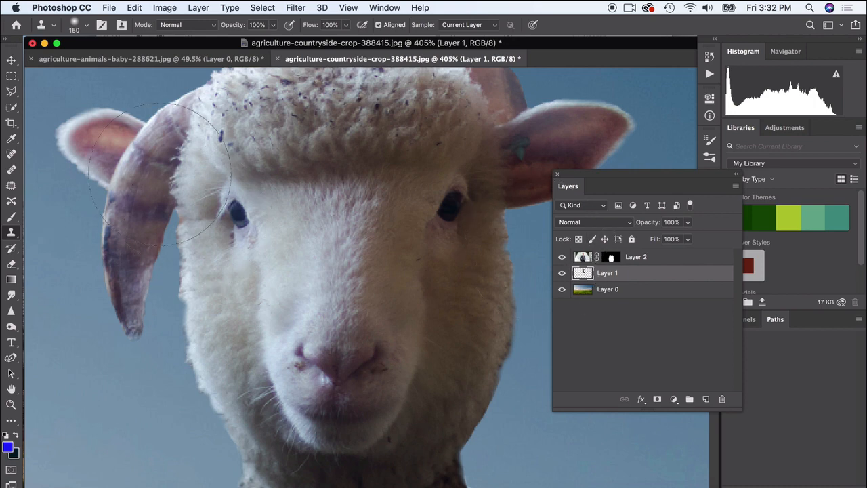
click(87, 26)
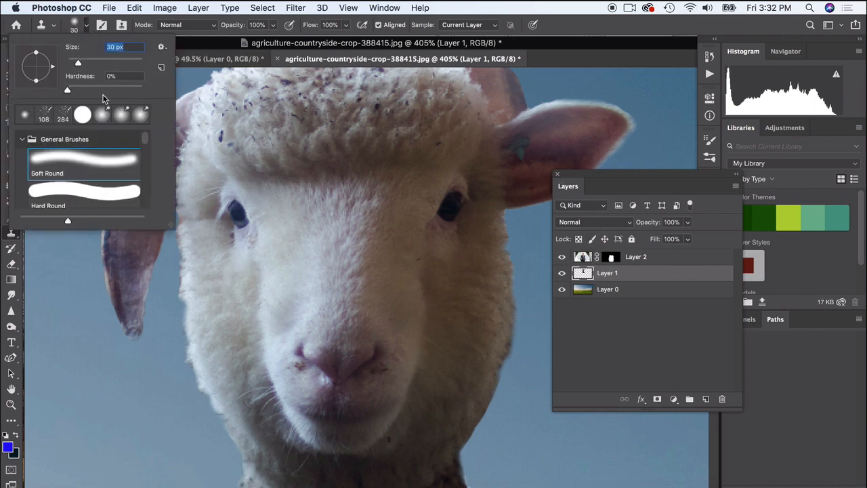
drag(79, 65, 74, 64)
click(86, 26)
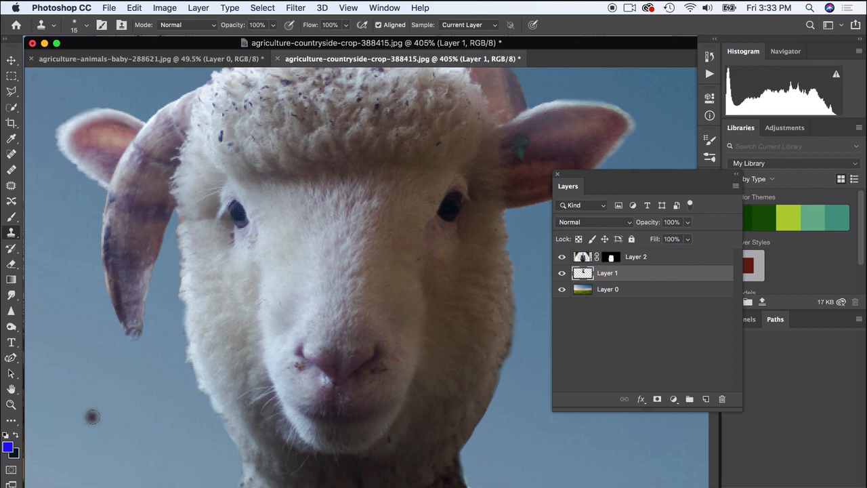
Try Clone Stamp strokes on the sky beside the sheep's face and undo them.
mouse_move(92, 416)
mouse_down()
mouse_move(109, 414)
mouse_move(88, 413)
mouse_move(80, 400)
mouse_move(117, 395)
mouse_move(103, 425)
mouse_move(74, 398)
mouse_move(92, 386)
mouse_move(121, 394)
mouse_move(112, 422)
mouse_move(70, 418)
mouse_move(101, 403)
mouse_move(101, 435)
mouse_move(64, 439)
mouse_move(86, 412)
mouse_move(85, 448)
mouse_move(63, 395)
mouse_move(122, 404)
mouse_move(120, 447)
mouse_move(116, 426)
mouse_move(115, 444)
mouse_move(139, 431)
mouse_up()
key(super+z)
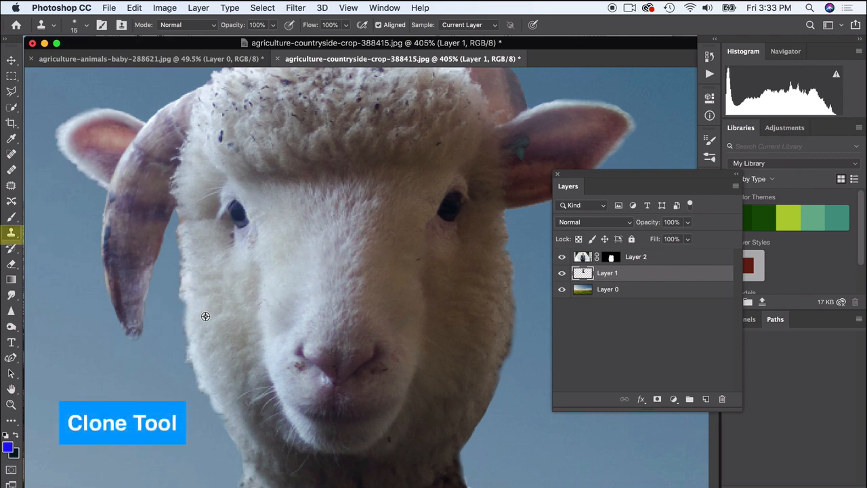
scroll(181, 341, up, 3)
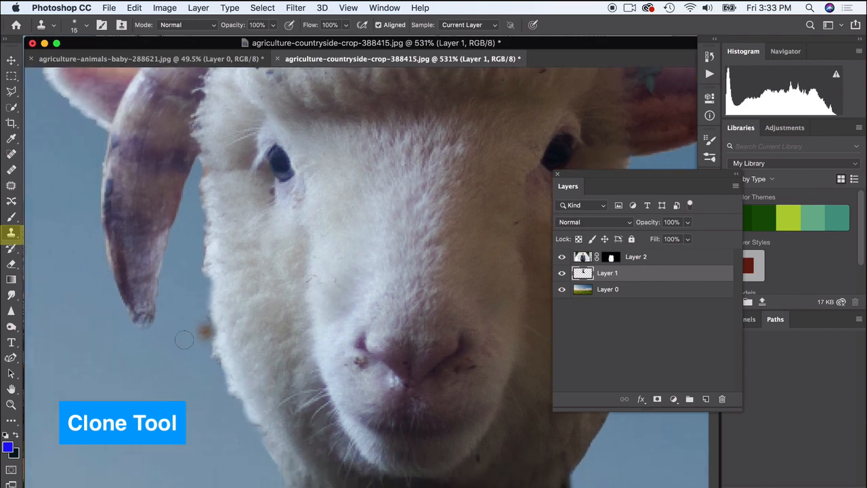
click(240, 291)
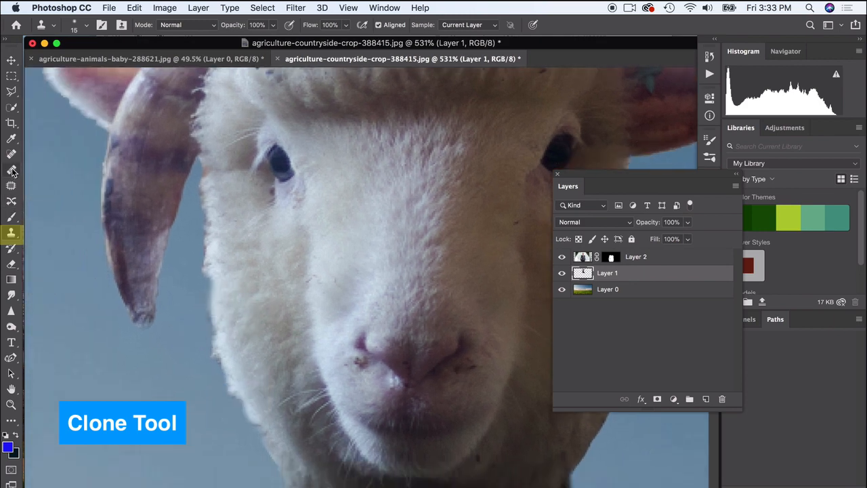
Remove the reddish fringe between the left horn and cheek with the Background Eraser, and return to the regular Eraser tool.
click(13, 265)
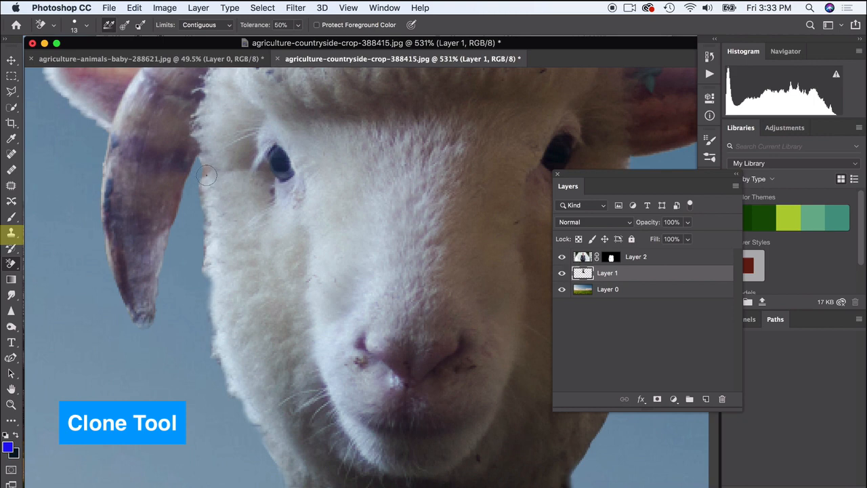
drag(207, 175, 190, 177)
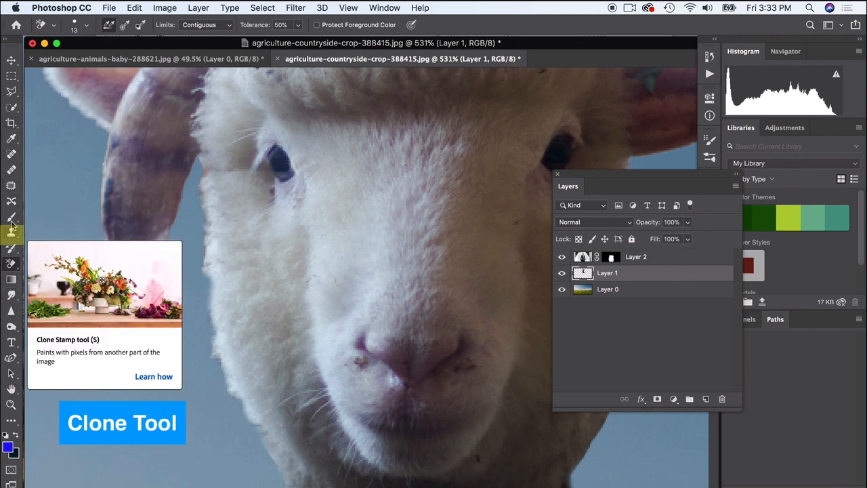
click(11, 263)
click(51, 260)
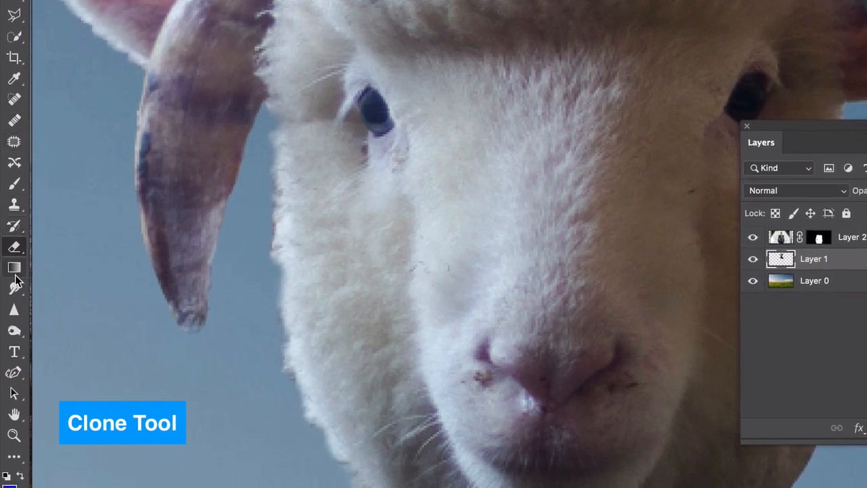
Clone clean fur from the left cheek over the reddish fringe on the cheek's edge beside the horn.
click(14, 204)
alt+click(322, 327)
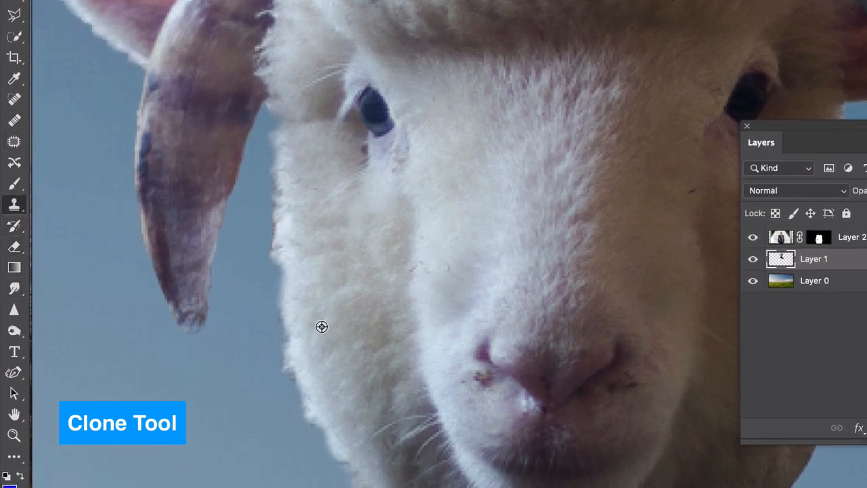
alt+click(310, 244)
click(277, 239)
drag(276, 239, 280, 214)
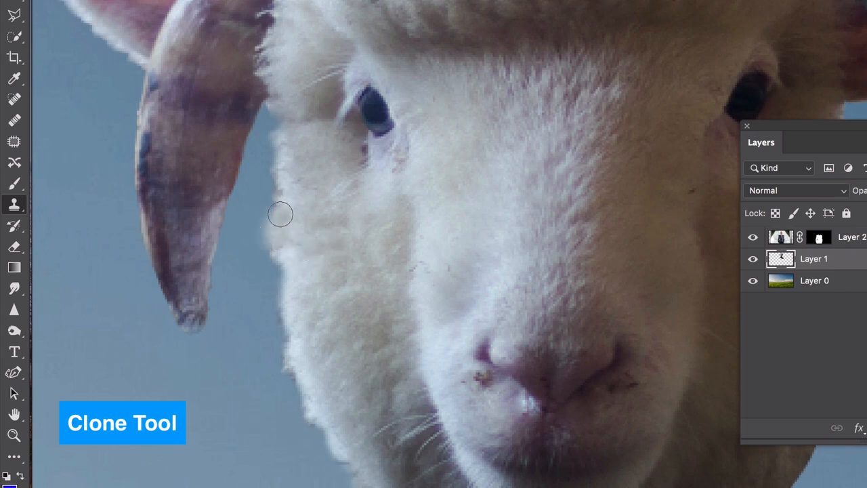
Clone fur over the dark spots along the lower left cheek and jaw edge.
click(291, 335)
click(307, 368)
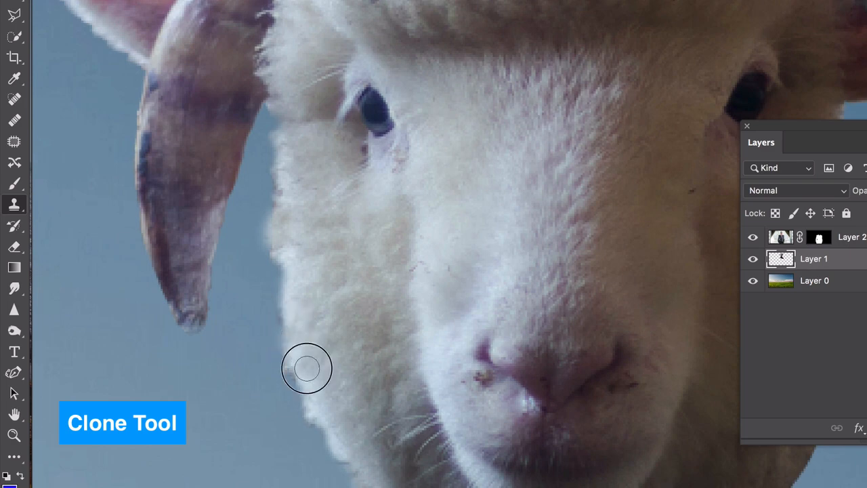
drag(307, 368, 292, 345)
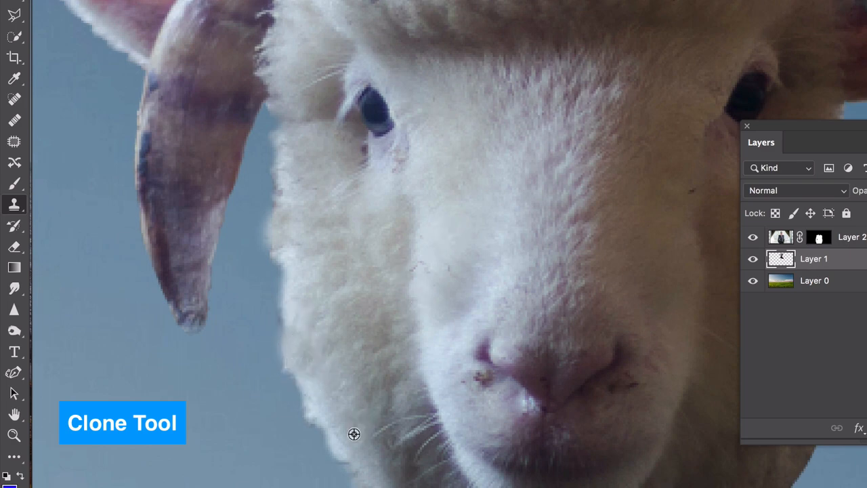
drag(349, 472, 349, 464)
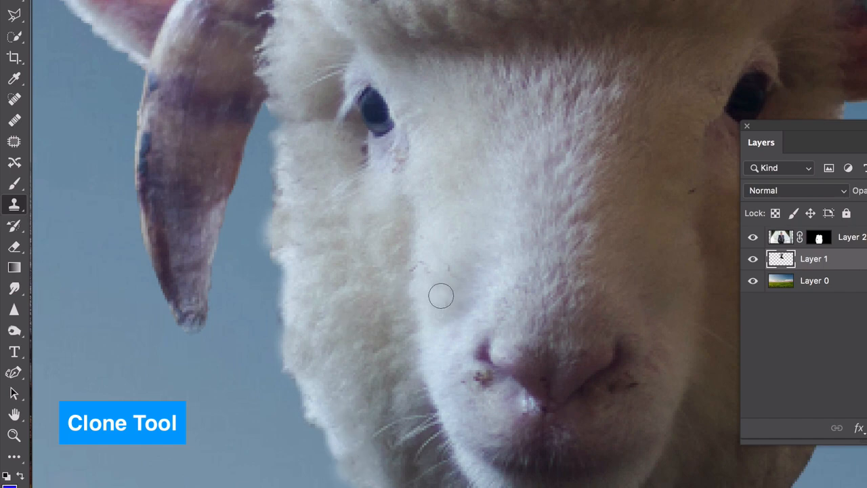
Clone nearby fur over the dark fringe and spots along the right cheek's edge below the ear.
scroll(440, 296, right, 5)
scroll(441, 296, right, 4)
scroll(440, 297, up, 1)
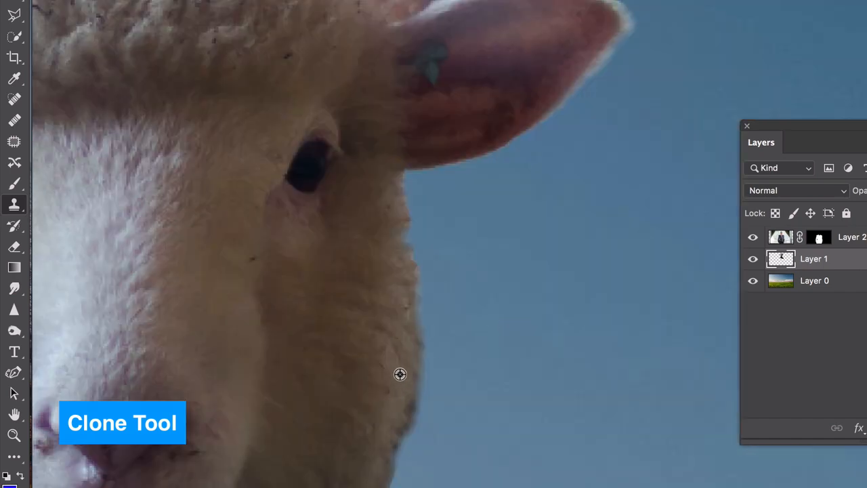
mouse_move(403, 413)
mouse_down()
mouse_move(405, 402)
mouse_move(387, 462)
mouse_up()
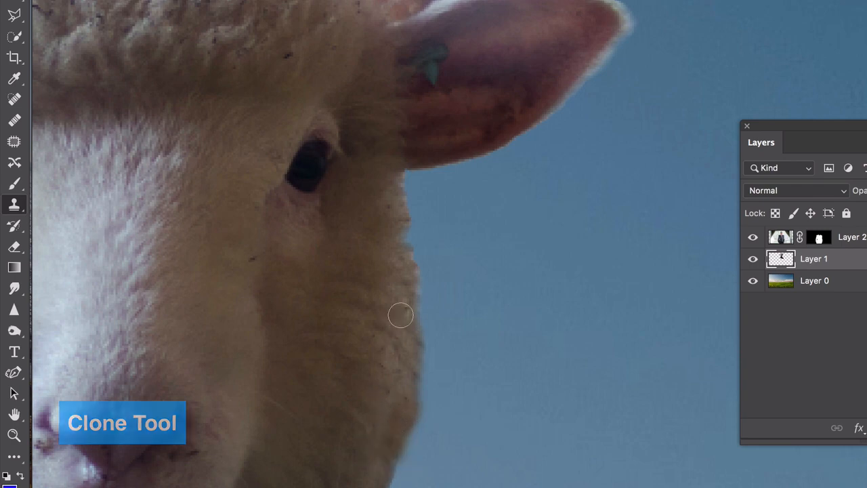
drag(406, 312, 409, 305)
alt+click(383, 261)
drag(398, 272, 409, 275)
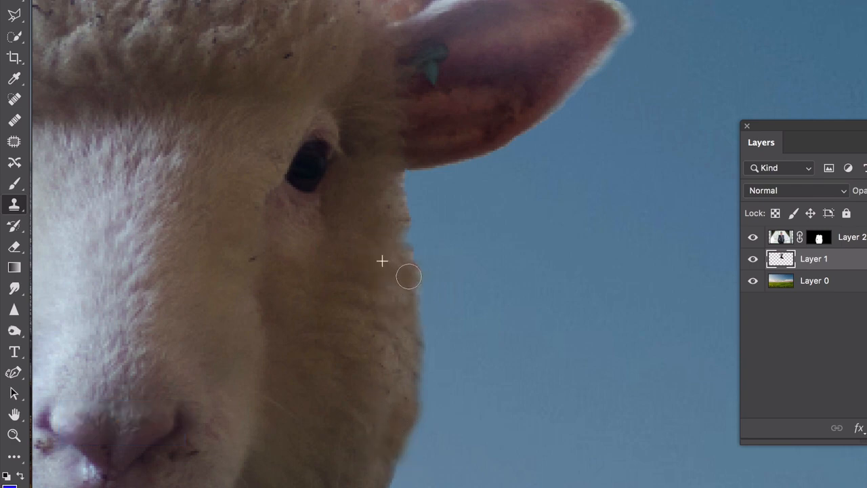
Clone wool from the forehead over the top edge of the head, between the two tufts and near the right horn.
scroll(375, 243, up, 6)
scroll(374, 247, up, 3)
scroll(374, 246, left, 10)
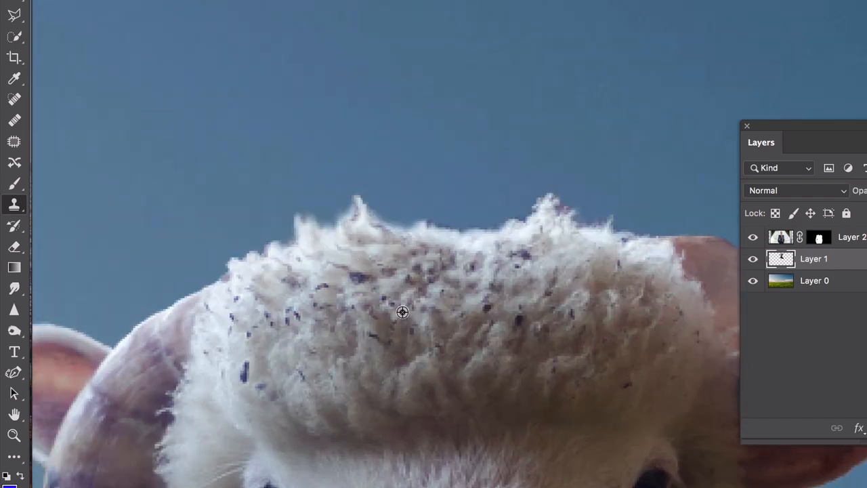
alt+click(500, 267)
mouse_move(469, 236)
mouse_down()
mouse_move(433, 231)
mouse_move(401, 245)
mouse_up()
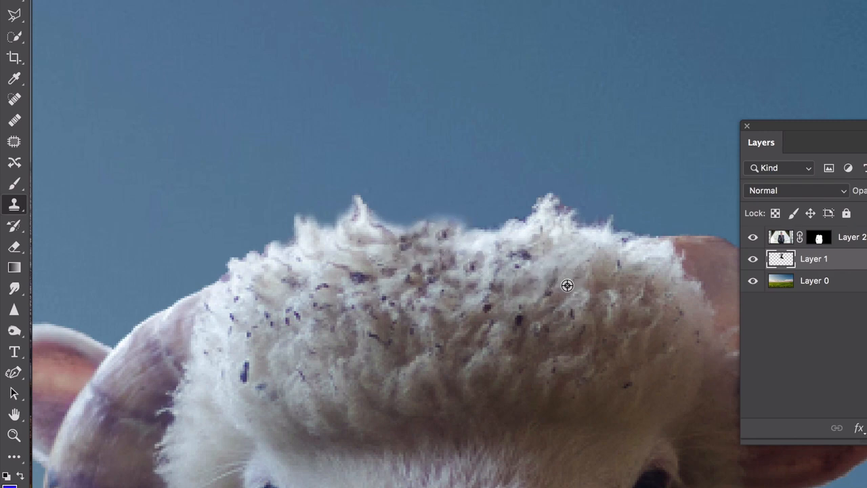
alt+click(567, 285)
drag(637, 248, 623, 240)
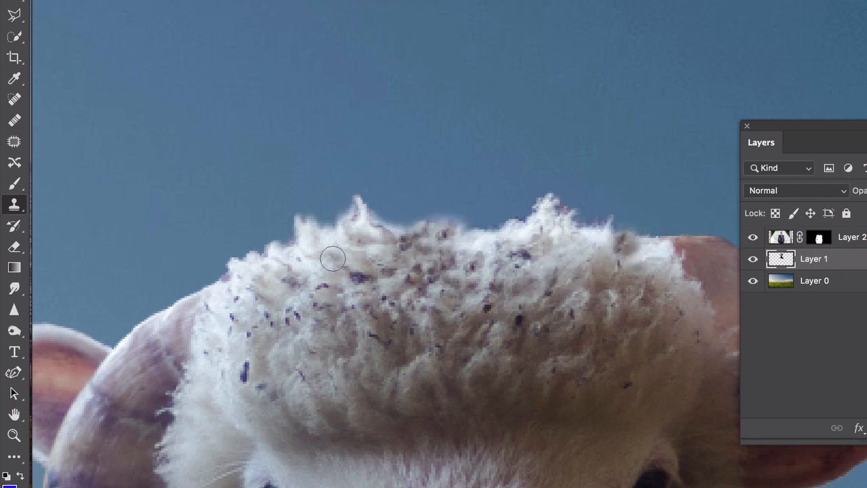
Clone forehead wool over the left part of the head's top edge, around the left tuft.
alt+click(339, 281)
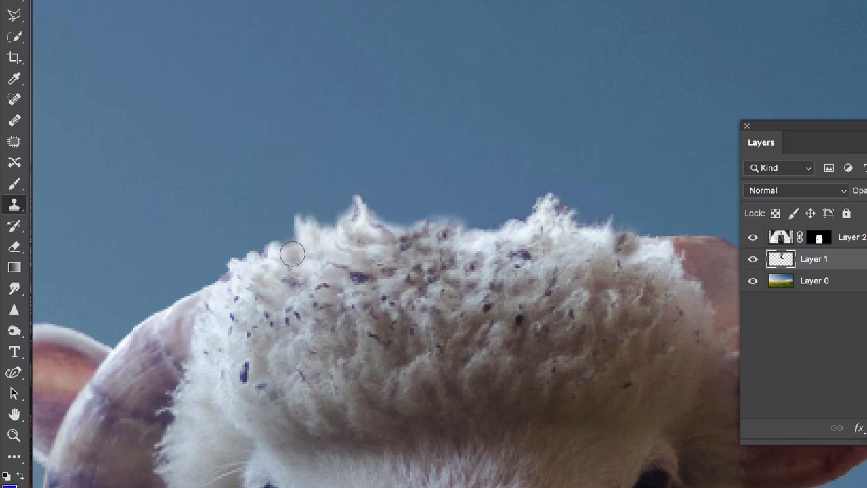
drag(287, 249, 293, 249)
alt+click(417, 265)
drag(400, 238, 375, 231)
Set up the Eraser tool with a Soft Round brush at 2 px.
scroll(562, 291, down, 2)
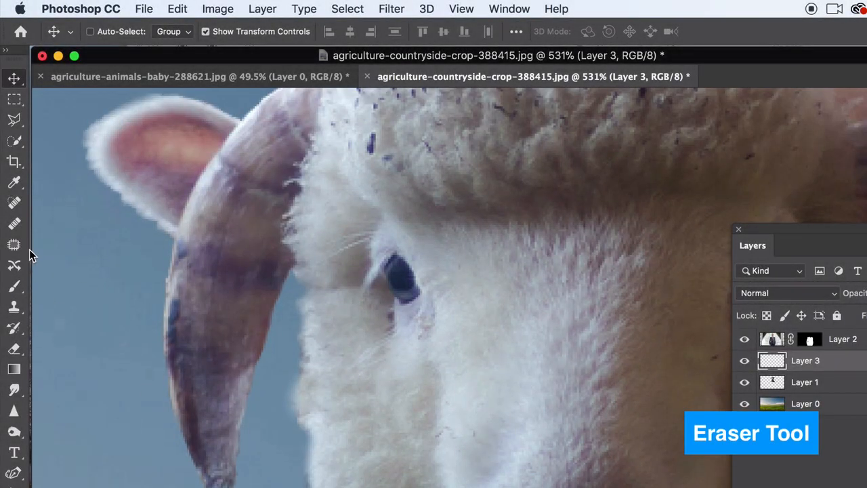
click(14, 286)
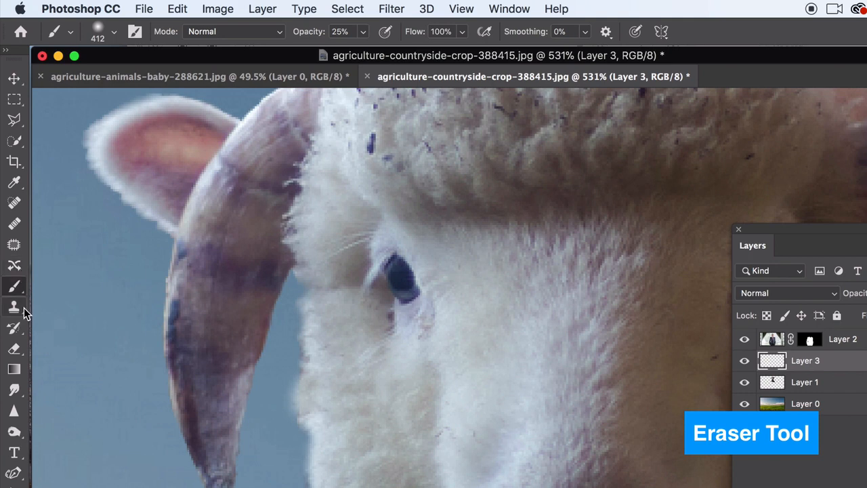
click(14, 348)
drag(190, 325, 270, 336)
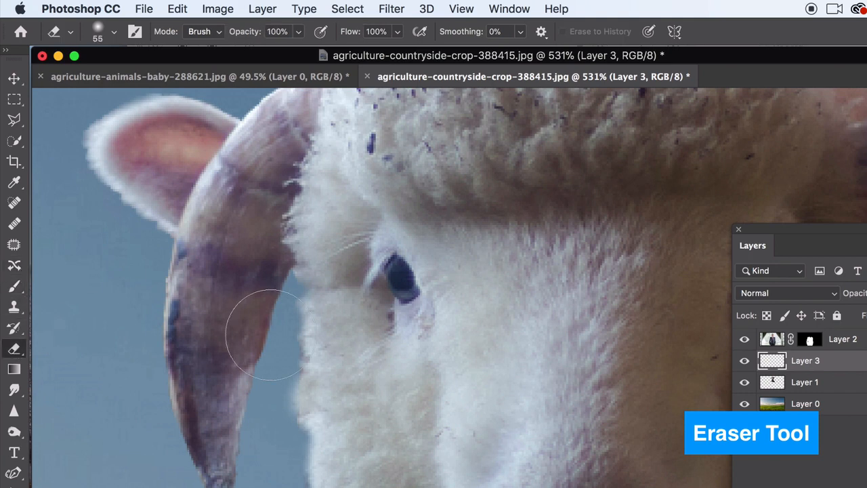
click(114, 32)
drag(106, 81, 89, 83)
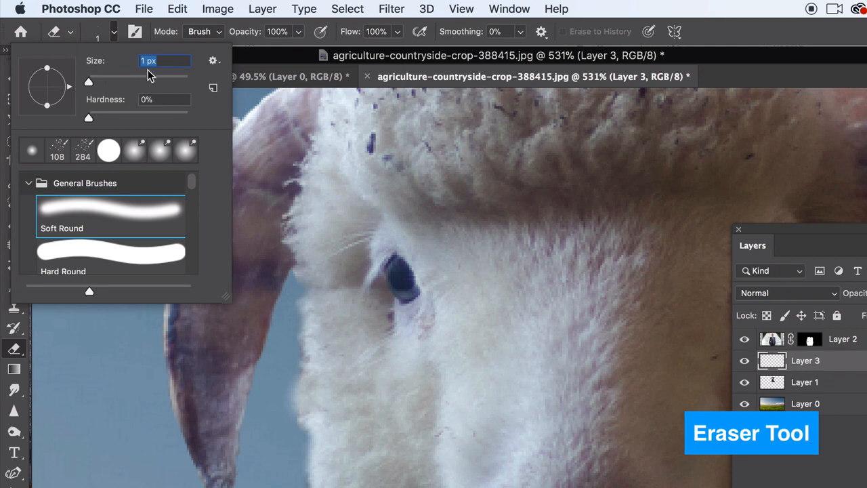
text(2)
key(Return)
On Layer 1, erase the blurry fringe along the left cheek and jaw edge into fine fur-like notches.
scroll(489, 370, up, 3)
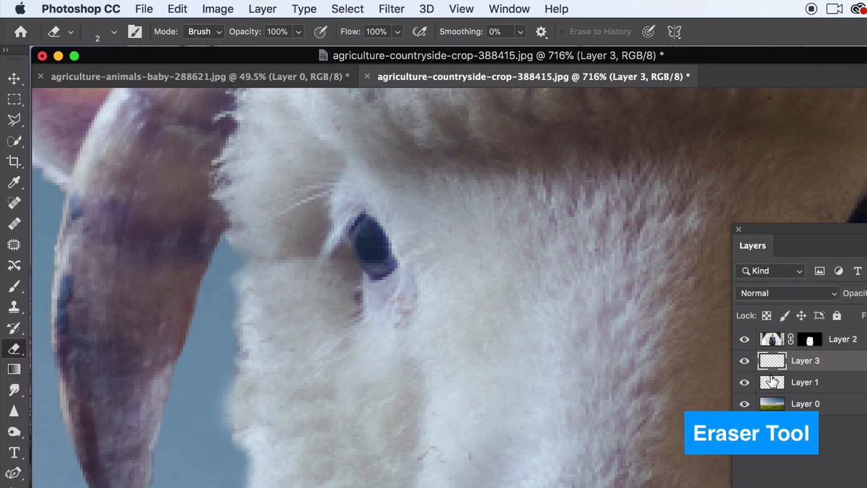
click(772, 381)
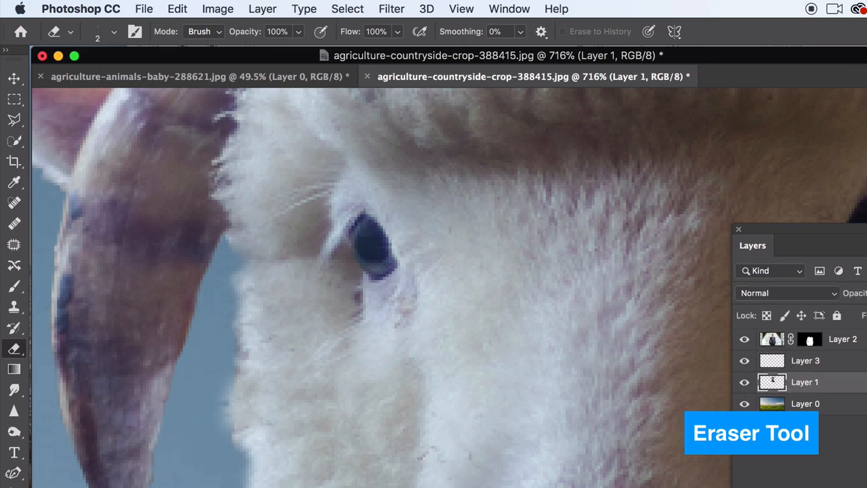
drag(222, 413, 238, 420)
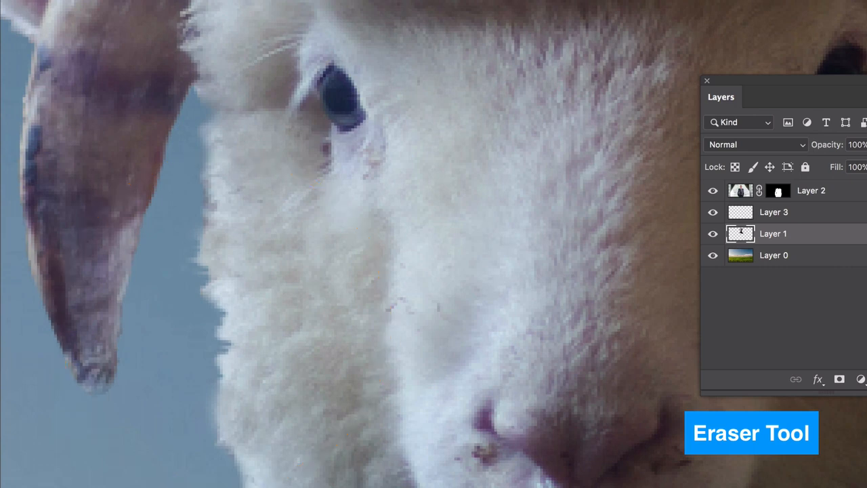
scroll(352, 244, down, 5)
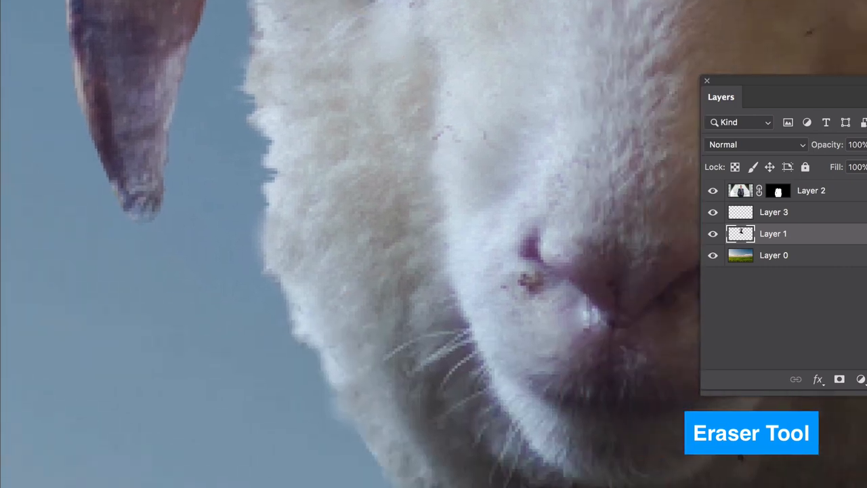
scroll(352, 244, right, 2)
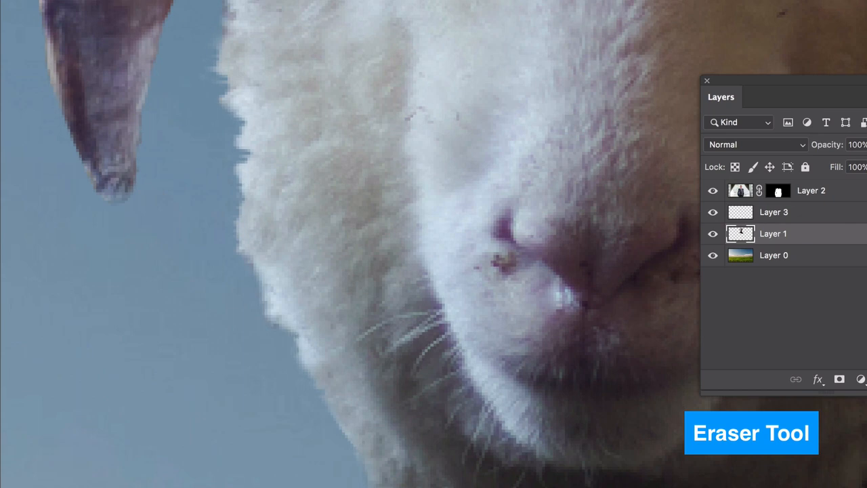
Erase the remaining soft fringe on the upper left cheek's edge, just below where the horn meets the face.
scroll(350, 244, down, 5)
scroll(350, 244, right, 5)
scroll(351, 244, up, 10)
scroll(350, 244, left, 3)
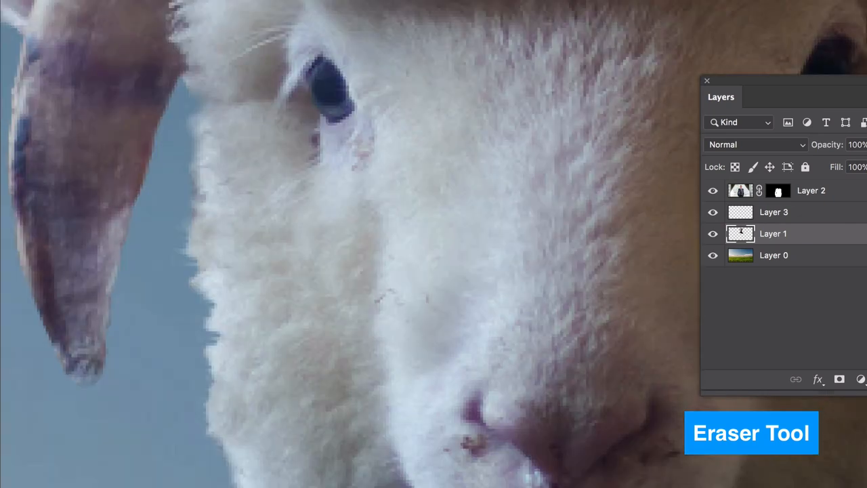
scroll(351, 244, down, 2)
scroll(350, 244, left, 3)
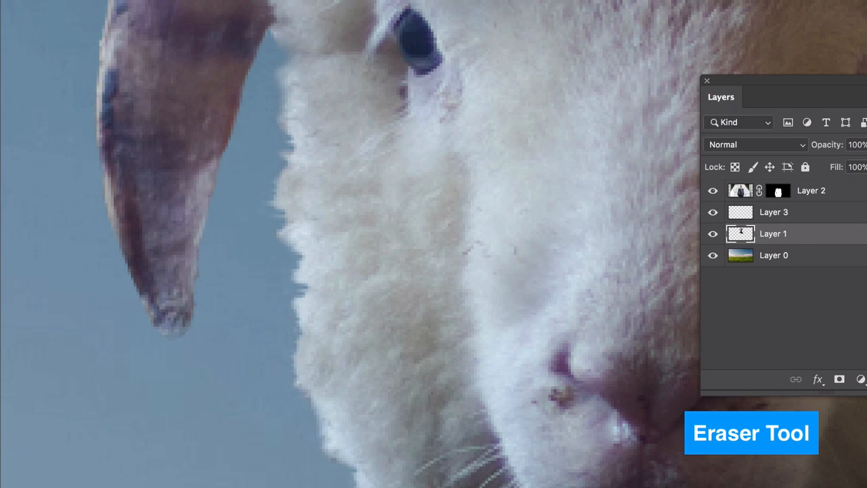
click(293, 61)
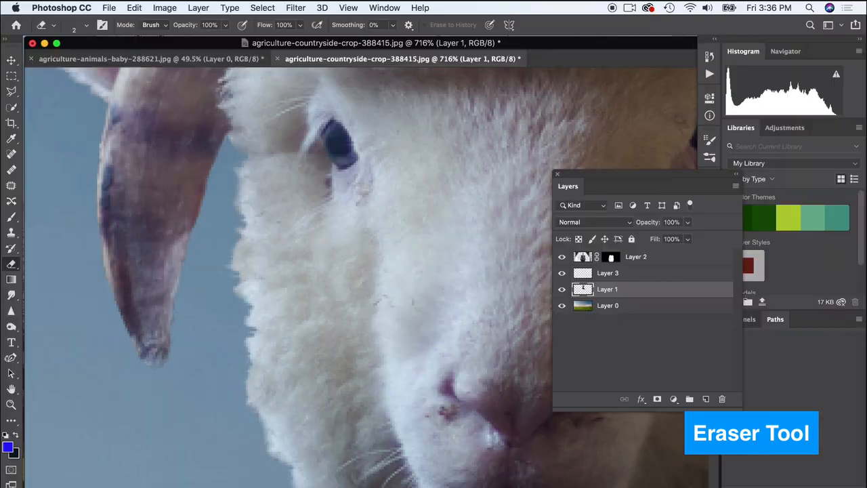
Examine the head's cut-out edges around the right cheek, right horn and ear, and left horn and ear.
scroll(351, 244, right, 10)
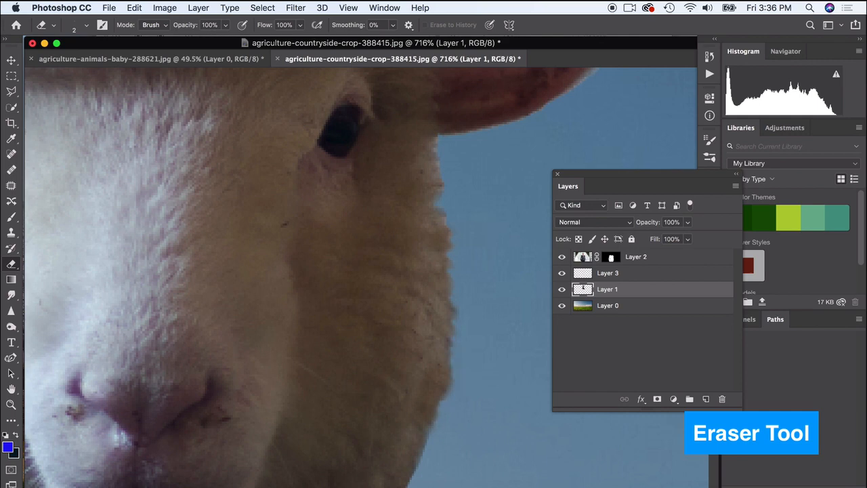
scroll(351, 272, down, 2)
scroll(350, 271, up, 5)
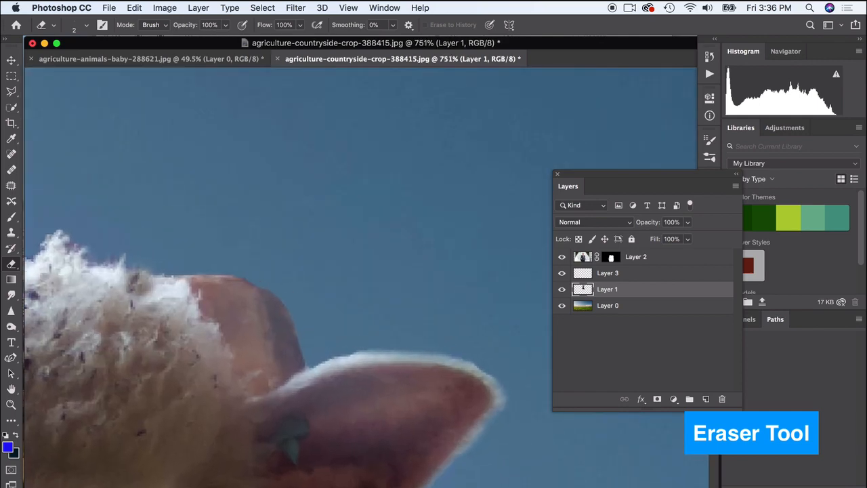
scroll(350, 271, right, 2)
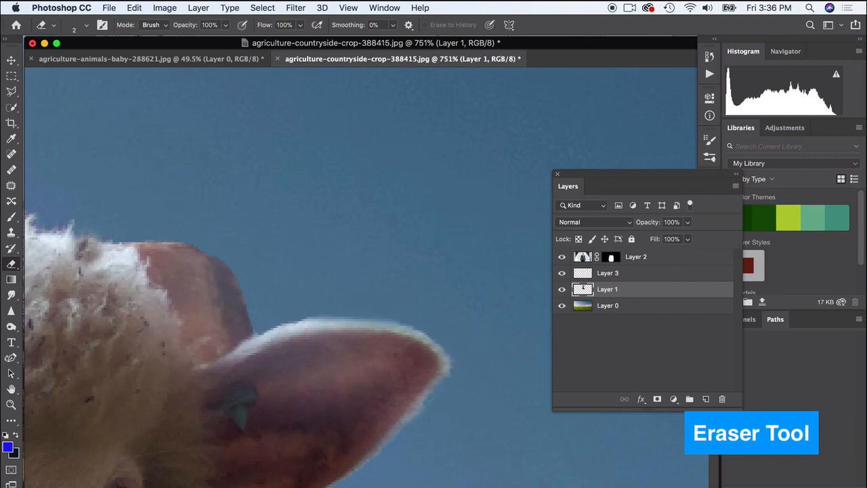
scroll(285, 302, down, 3)
scroll(285, 302, left, 2)
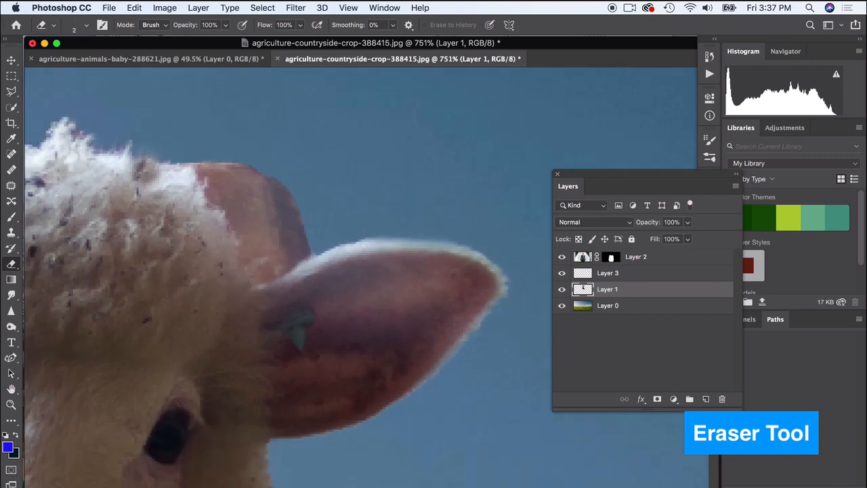
scroll(256, 220, up, 3)
scroll(257, 220, left, 5)
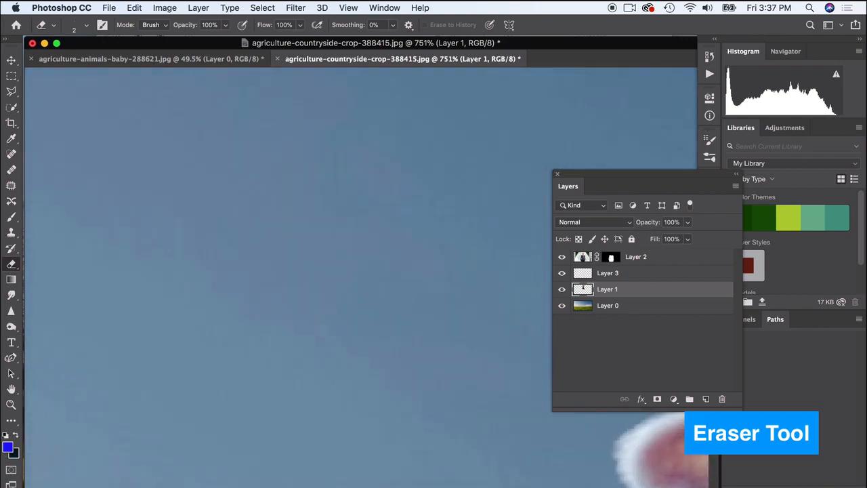
scroll(257, 220, up, 2)
scroll(257, 220, left, 1)
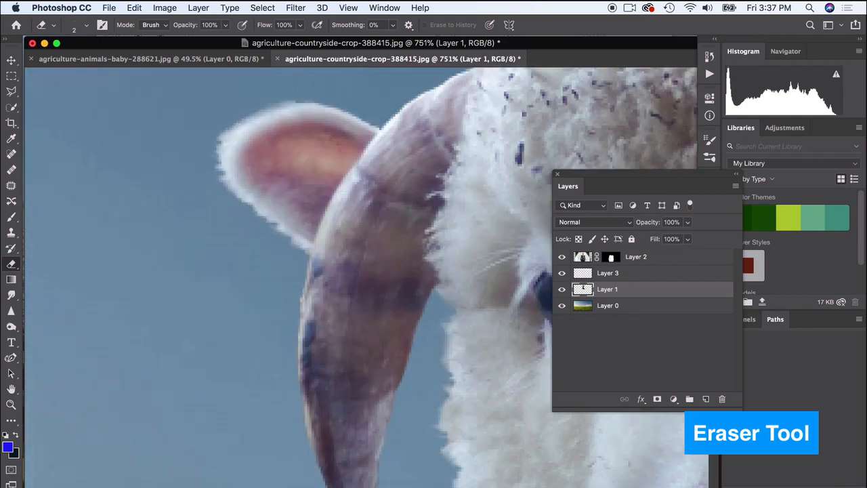
scroll(420, 322, down, 10)
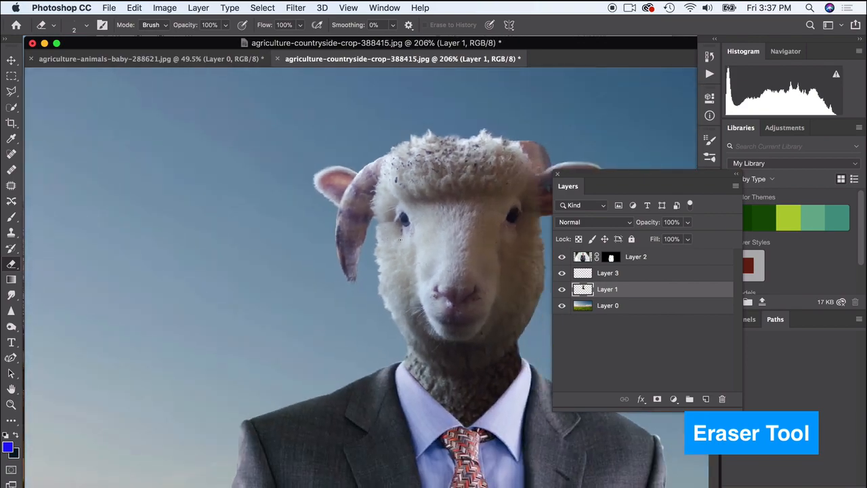
Set the eraser size to 6 px and erase the uneven fringe along the right jaw and lower cheek edge.
scroll(420, 322, up, 5)
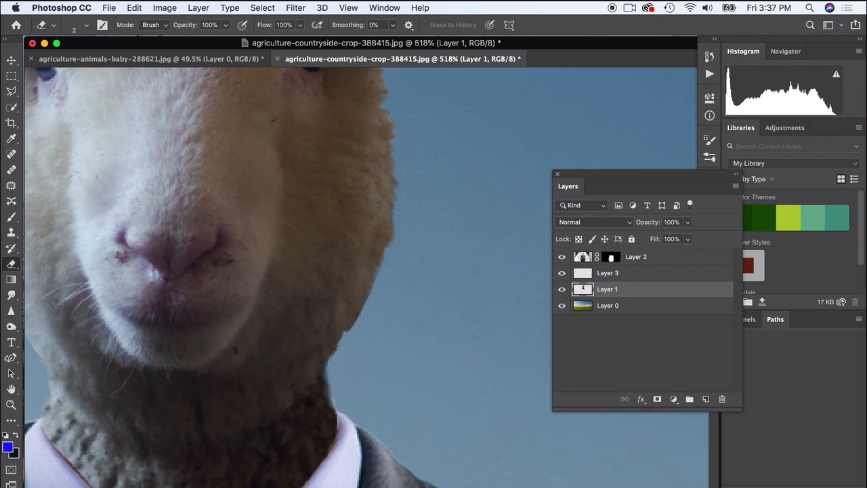
click(87, 27)
drag(68, 63, 69, 63)
drag(369, 314, 403, 237)
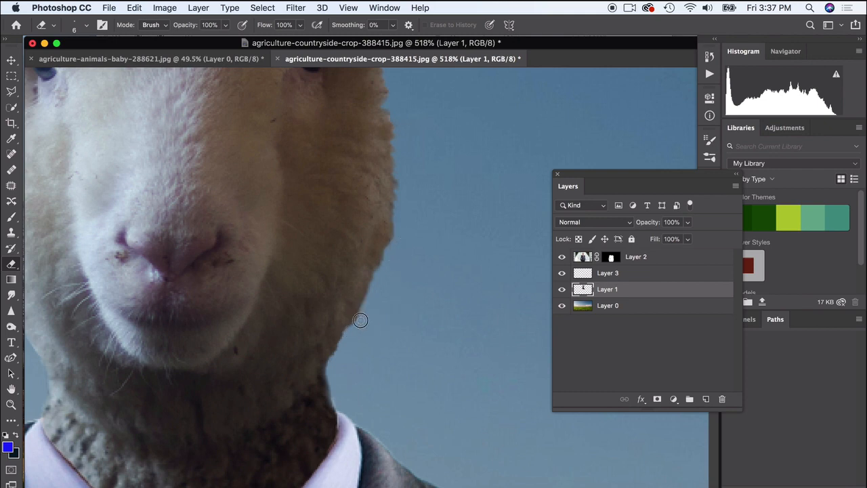
Examine where the sheep's neck meets the shirt collar, switching Layer 1's visibility off and back on.
scroll(296, 265, down, 2)
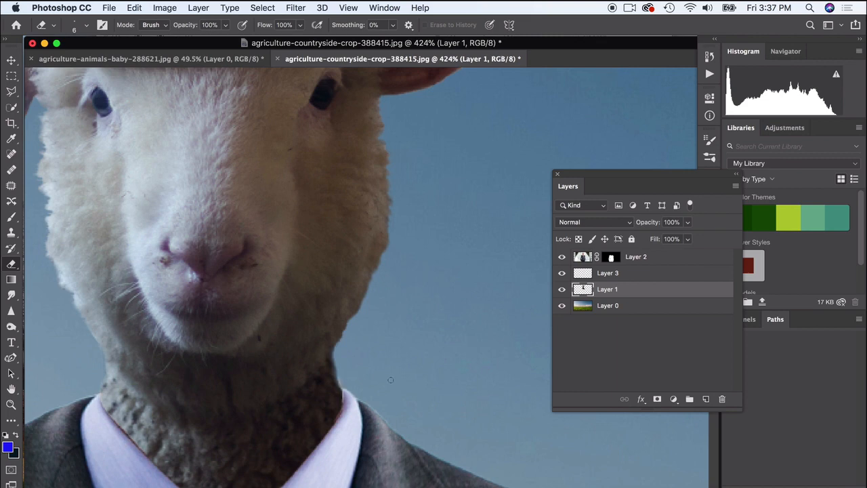
scroll(391, 384, left, 5)
scroll(394, 390, down, 3)
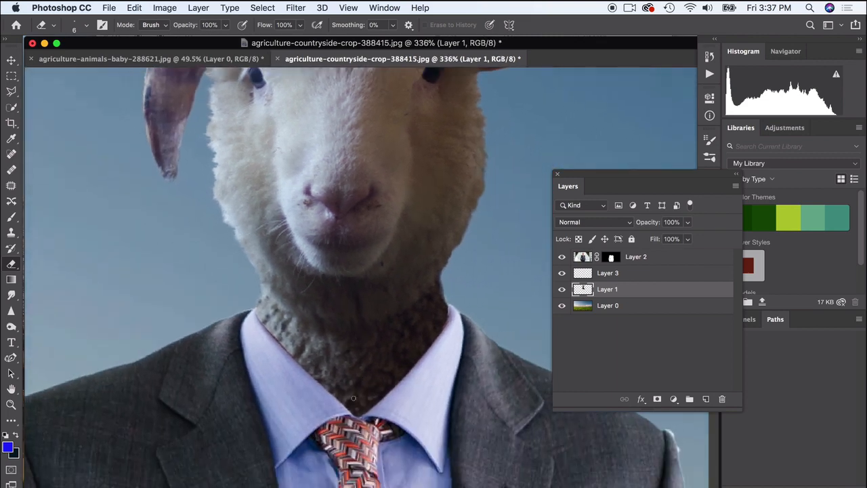
scroll(322, 394, up, 5)
scroll(322, 394, down, 2)
scroll(322, 394, left, 1)
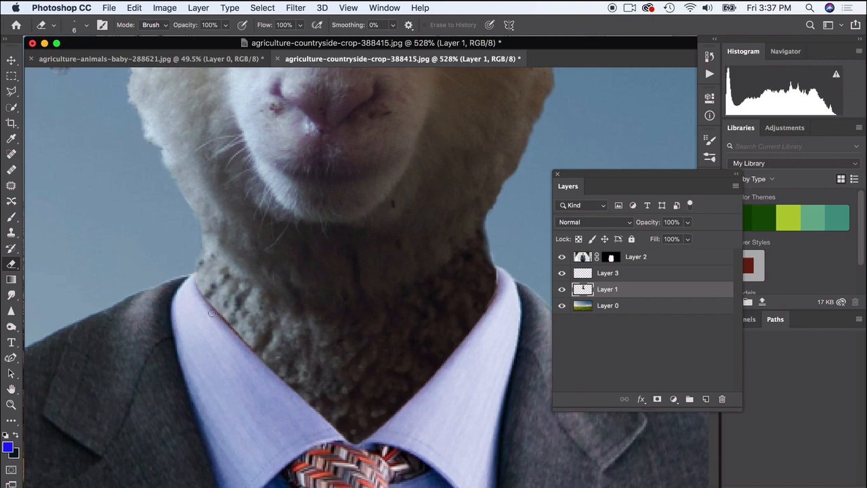
scroll(253, 334, down, 4)
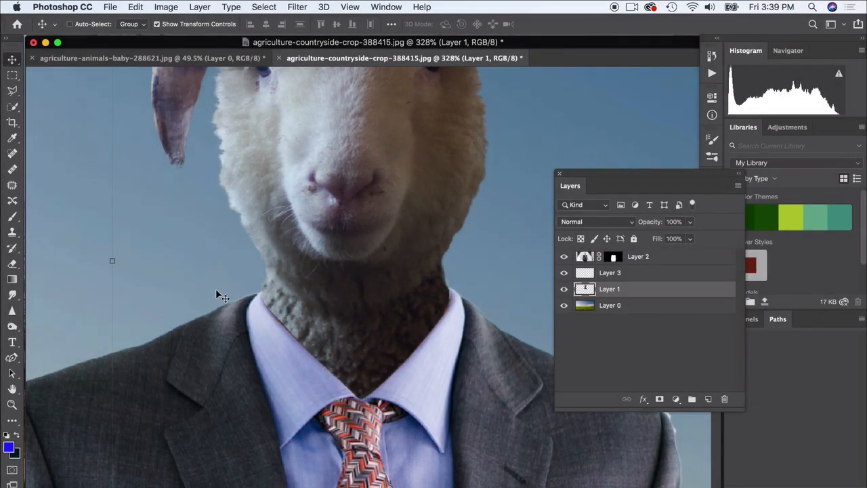
scroll(307, 336, up, 5)
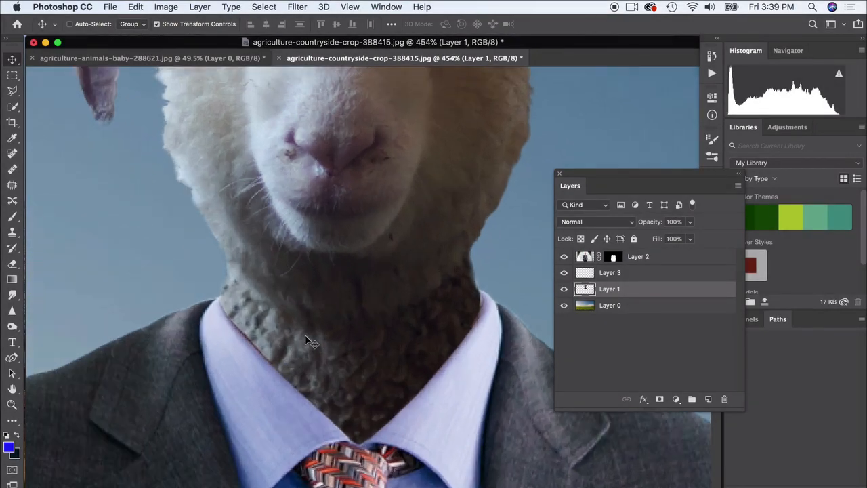
scroll(256, 366, down, 2)
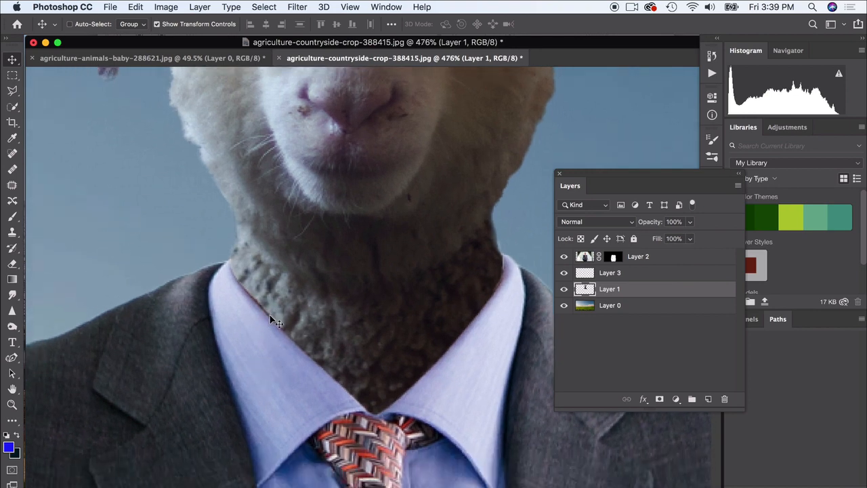
click(564, 290)
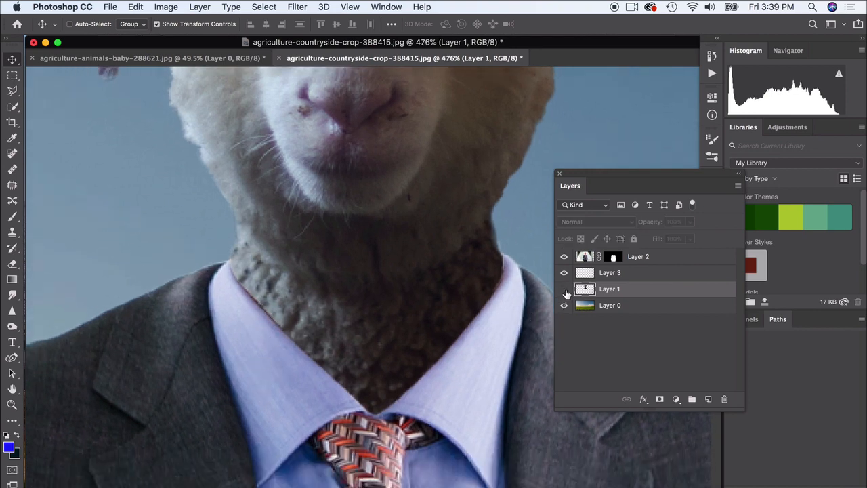
click(564, 289)
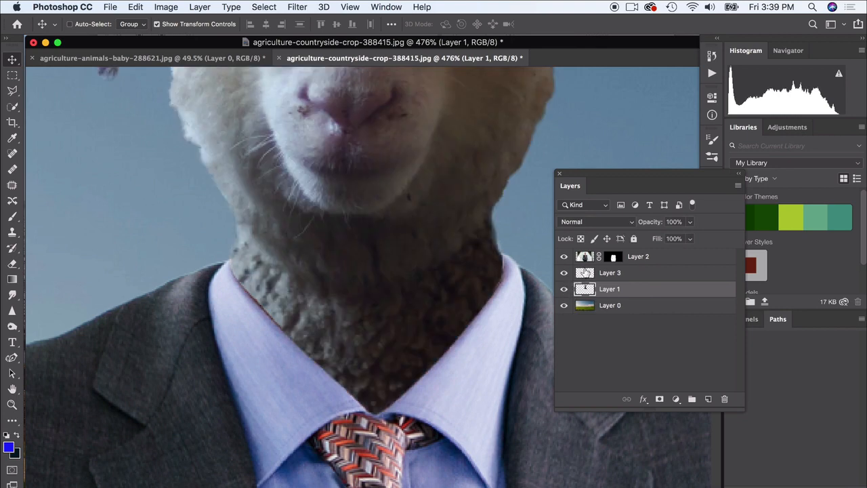
Erase on Layer 2's layer mask along the inner edges of the shirt collar to remove the fringe against the neck.
click(613, 256)
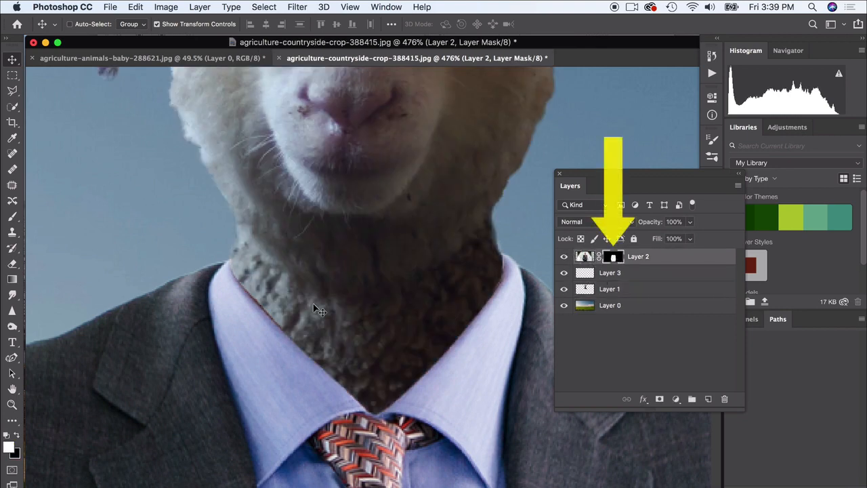
scroll(314, 304, up, 2)
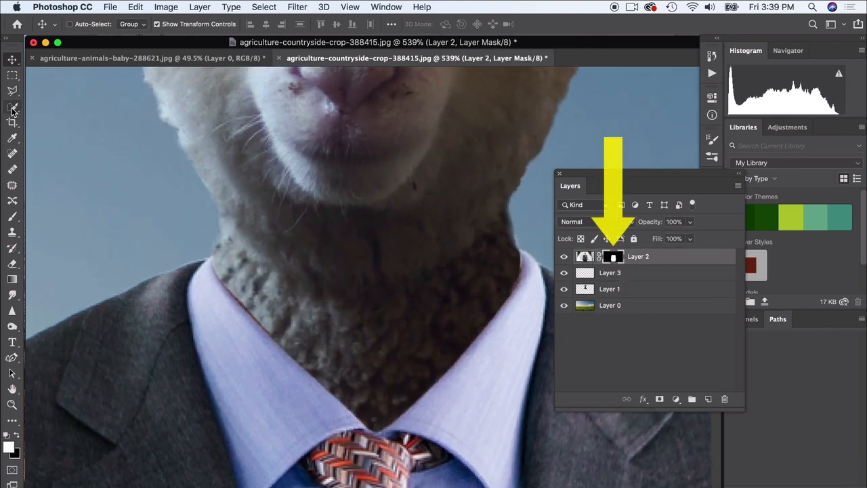
click(12, 264)
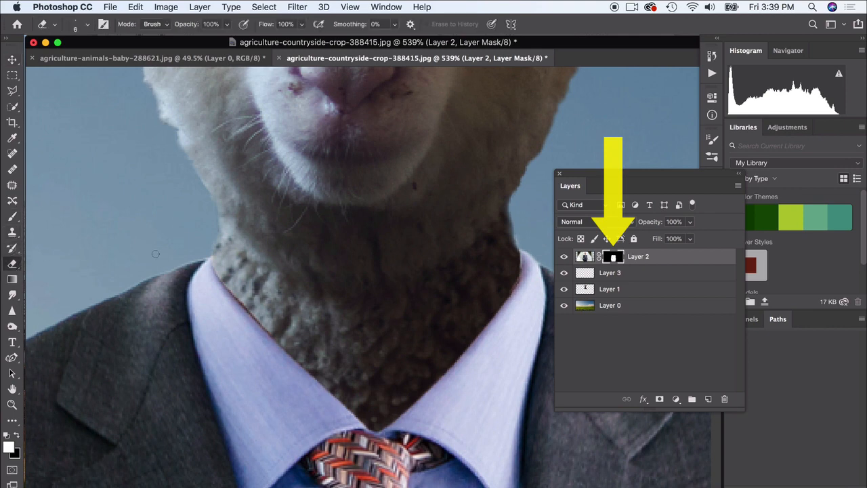
mouse_move(222, 273)
mouse_down()
mouse_move(271, 333)
mouse_move(255, 316)
mouse_move(372, 406)
mouse_move(384, 411)
mouse_move(413, 392)
mouse_up()
mouse_move(510, 267)
mouse_down()
mouse_move(515, 262)
mouse_move(518, 274)
mouse_move(500, 297)
mouse_move(519, 256)
mouse_up()
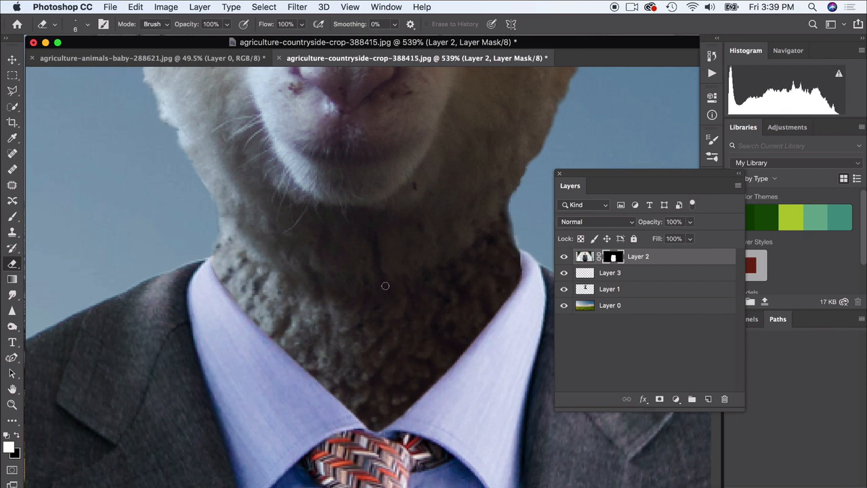
Add a new layer and place it between Layer 3 and Layer 1.
scroll(457, 304, right, 3)
scroll(457, 304, down, 2)
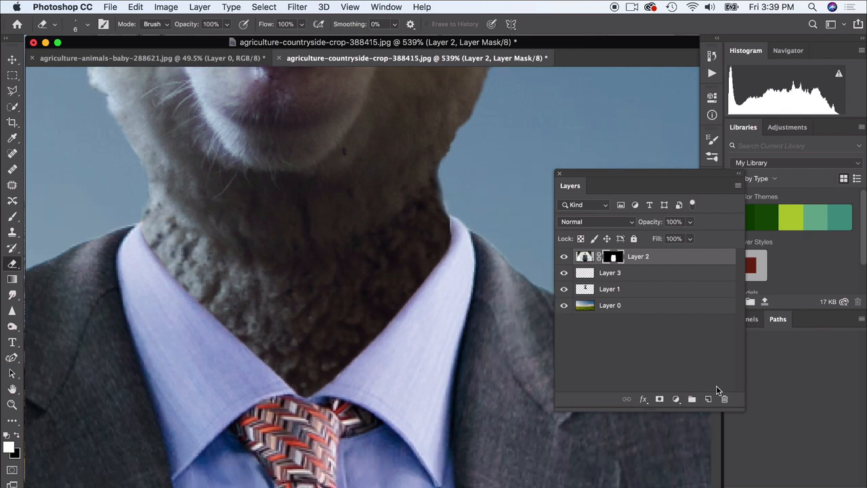
click(708, 399)
click(622, 258)
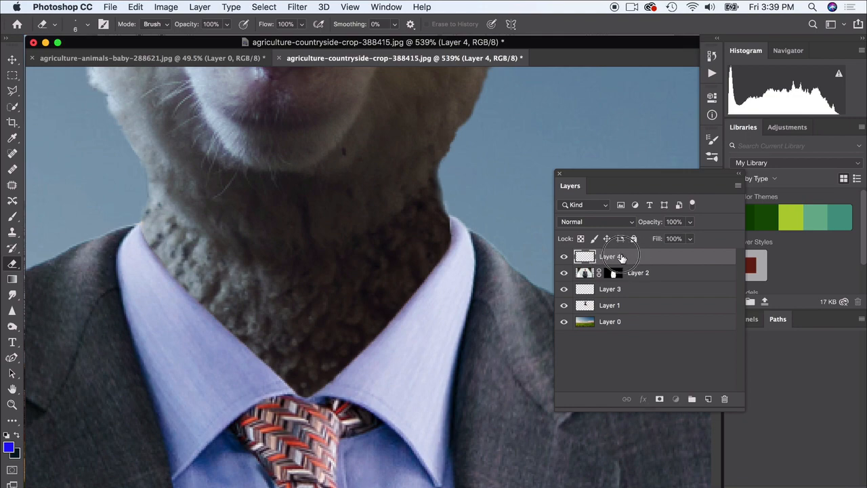
mouse_move(613, 289)
mouse_down()
mouse_move(616, 321)
mouse_move(614, 298)
mouse_up()
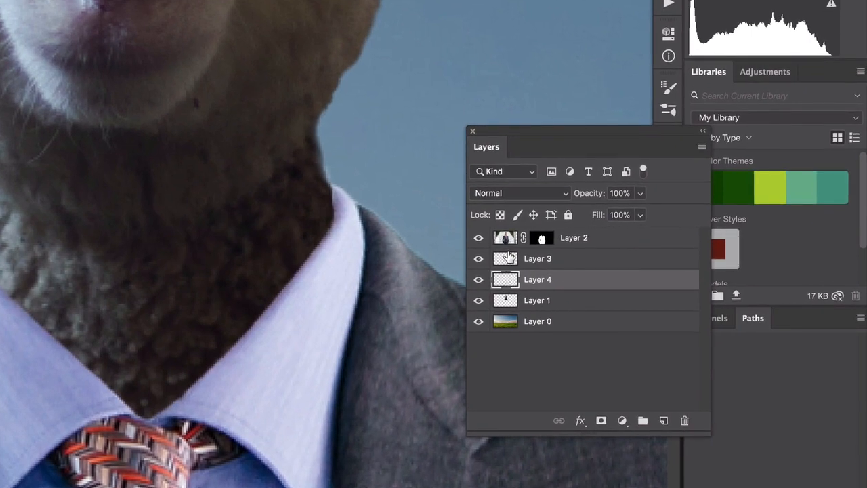
Set the foreground color to black (000000) and the soft round brush size to 33 px.
scroll(454, 276, left, 3)
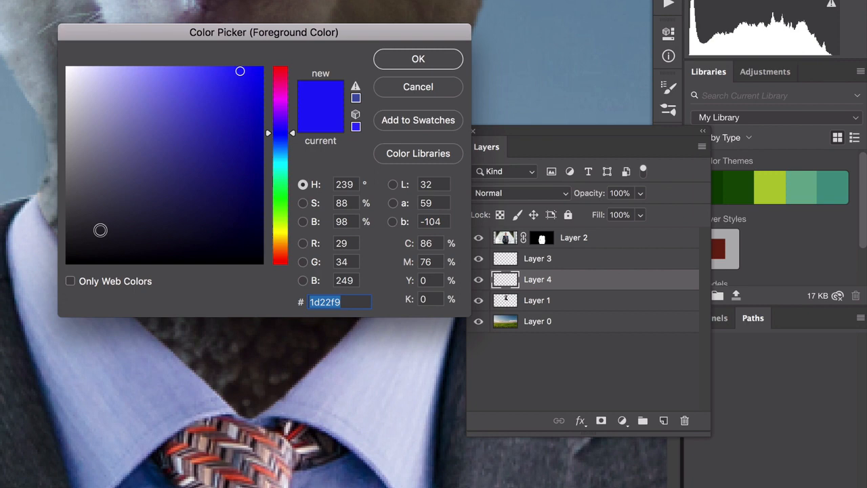
click(68, 262)
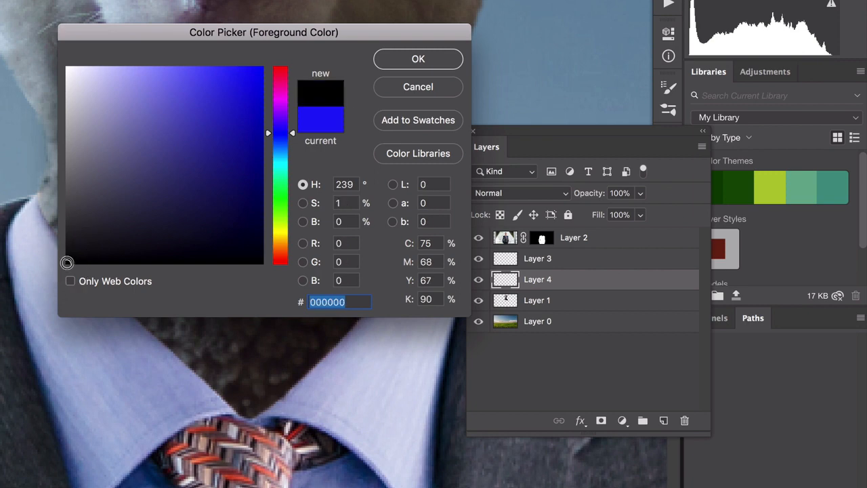
click(405, 61)
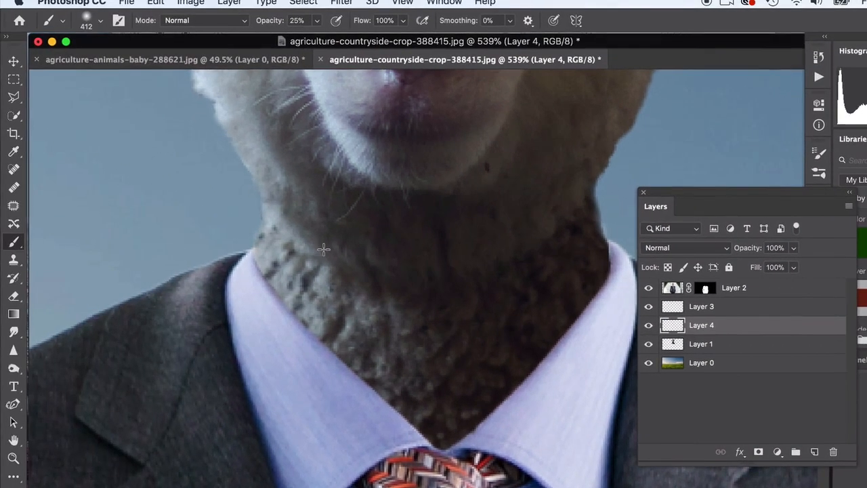
click(101, 20)
drag(129, 64, 92, 64)
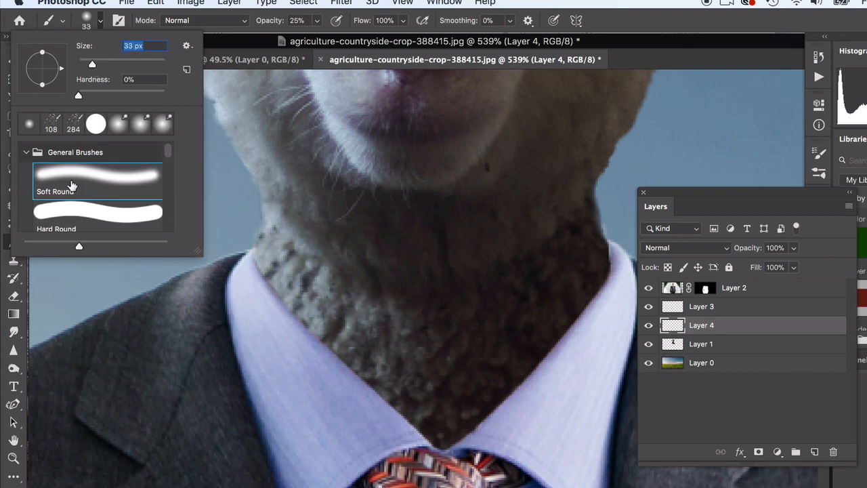
click(237, 234)
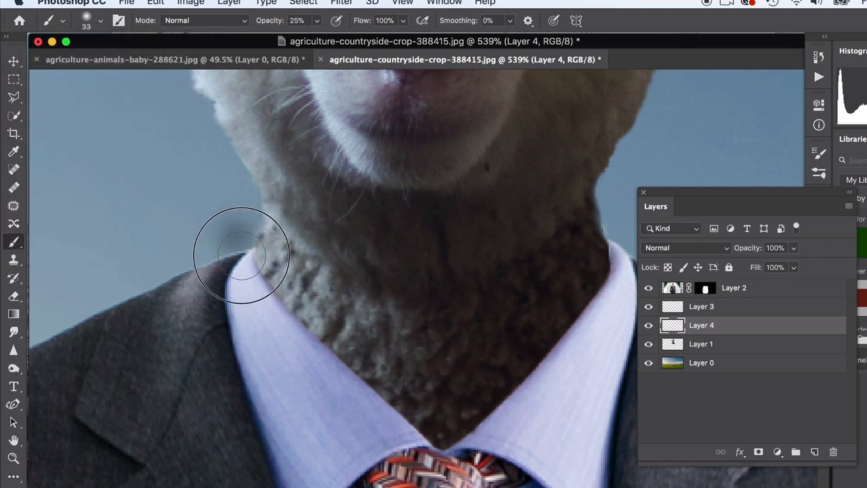
key(super+z)
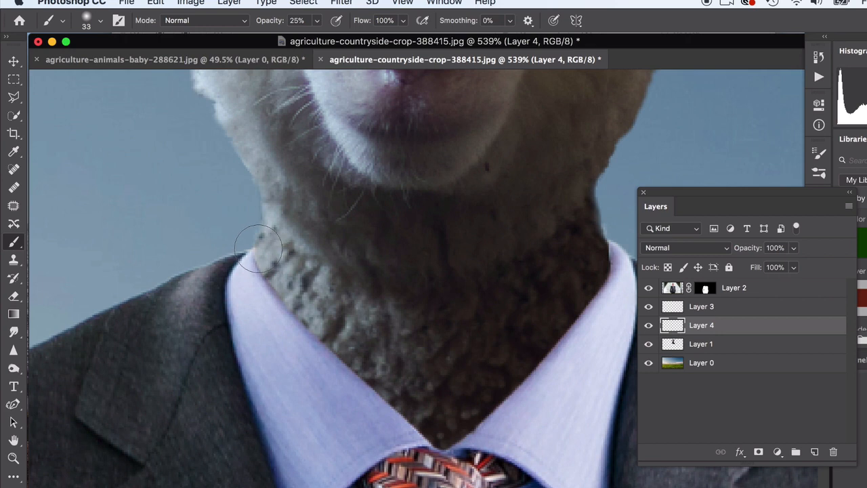
mouse_move(258, 248)
mouse_down()
mouse_move(319, 354)
mouse_move(350, 383)
mouse_move(430, 429)
mouse_move(485, 435)
mouse_move(535, 387)
mouse_move(603, 274)
mouse_up()
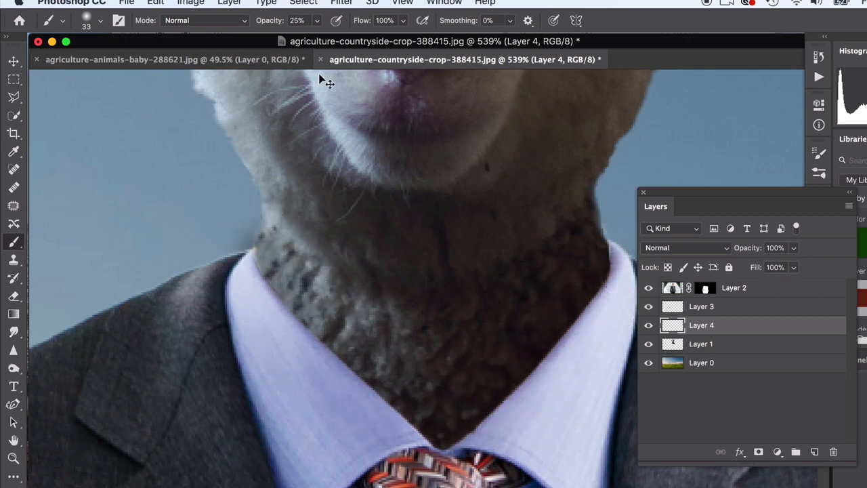
key(super+z)
Set the brush opacity to 79% and paint a black shadow on Layer 4 along the neck where it meets the collar.
click(317, 22)
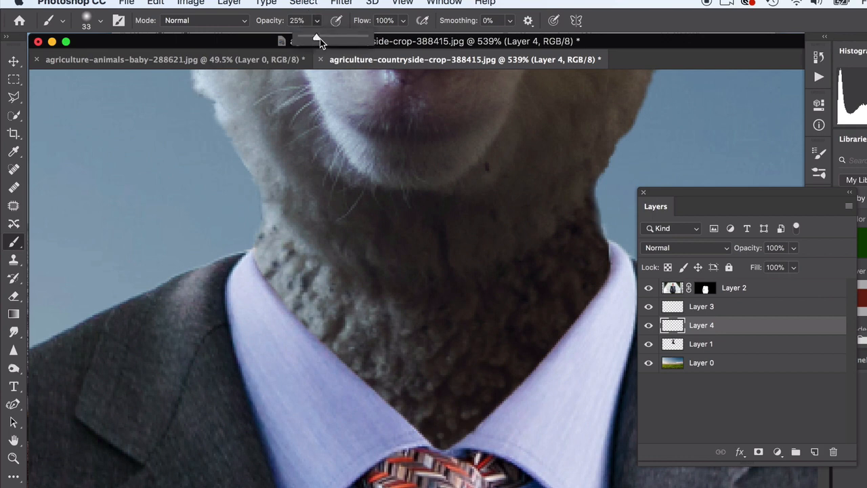
click(321, 23)
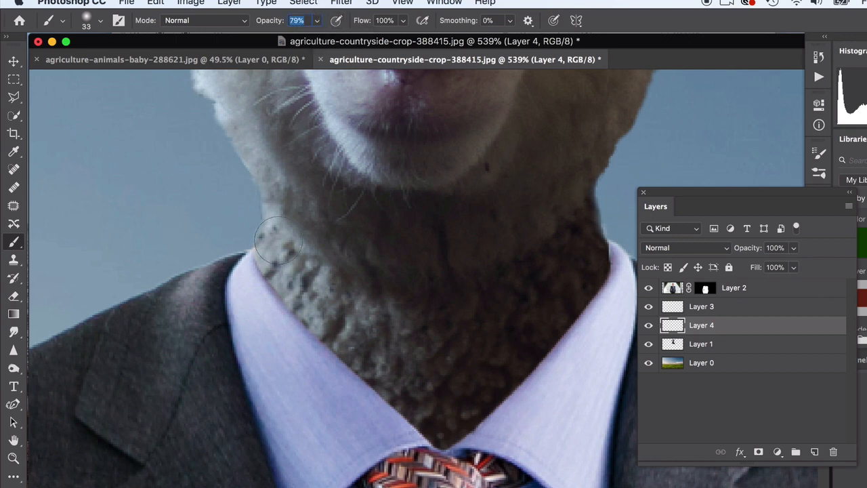
mouse_move(251, 271)
mouse_down()
mouse_move(272, 307)
mouse_move(382, 404)
mouse_move(424, 436)
mouse_move(471, 447)
mouse_move(522, 409)
mouse_move(577, 344)
mouse_move(615, 290)
mouse_move(622, 240)
mouse_move(629, 284)
mouse_move(526, 464)
mouse_move(380, 487)
mouse_move(320, 465)
mouse_move(338, 485)
mouse_up()
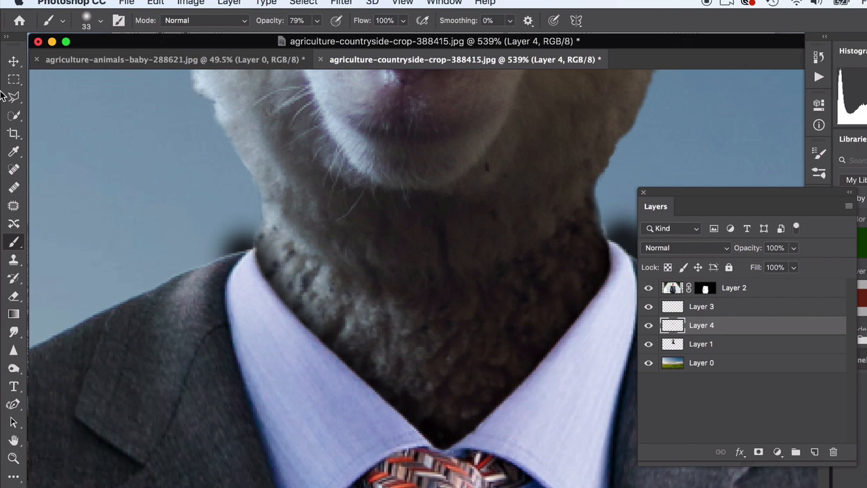
Set the eraser size to 44 px and erase the black shadow spilling into the sky above the jacket's left shoulder.
click(14, 296)
click(99, 20)
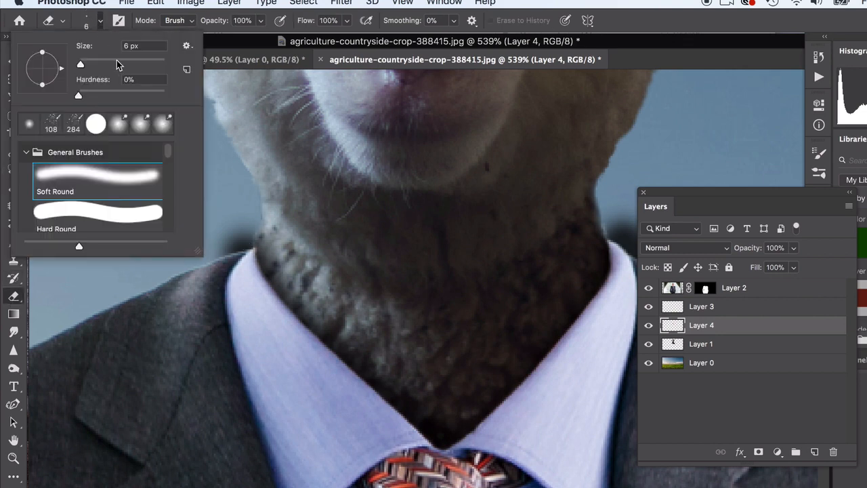
click(122, 65)
click(164, 343)
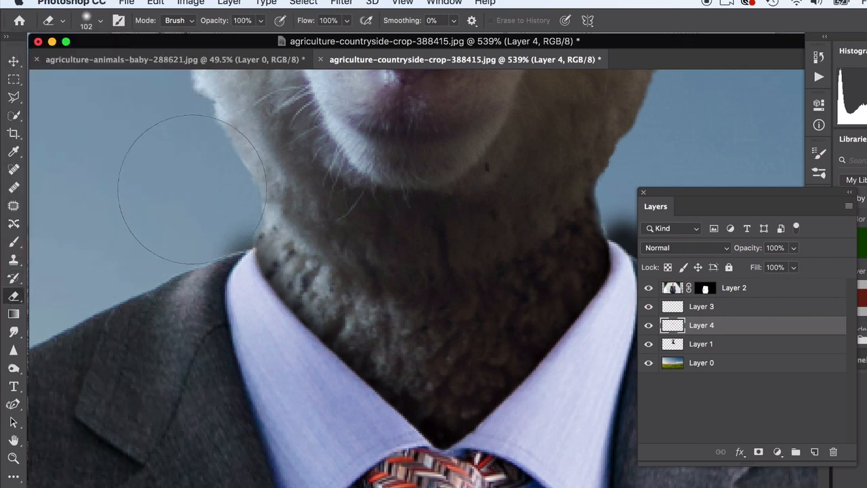
click(102, 22)
double_click(136, 45)
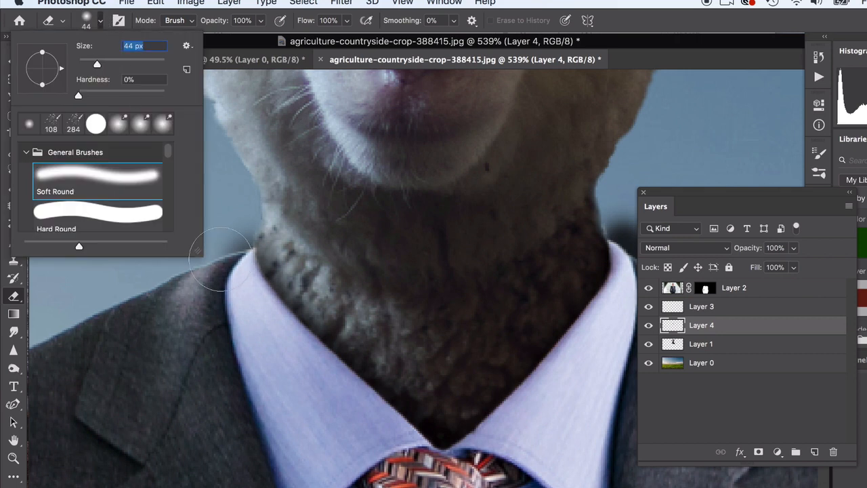
text(44)
key(Return)
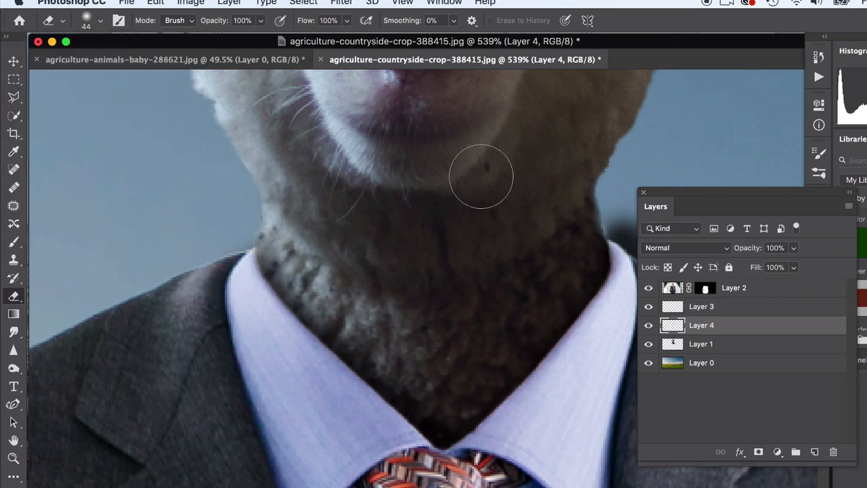
Erase the black shadow spilling into the sky beside the right side of the neck, above the right collar tip.
scroll(584, 190, right, 5)
scroll(584, 190, right, 1)
mouse_move(514, 210)
mouse_down()
mouse_move(490, 224)
mouse_move(474, 202)
mouse_move(470, 214)
mouse_move(504, 258)
mouse_move(506, 244)
mouse_move(547, 229)
mouse_up()
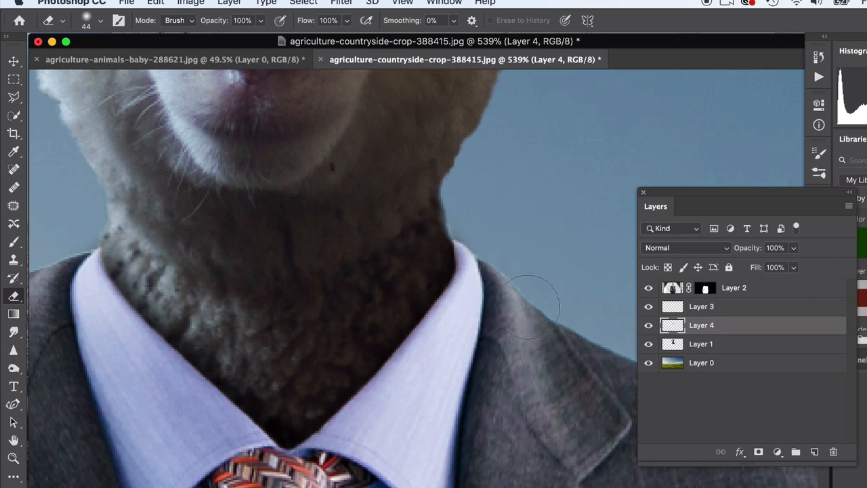
scroll(491, 207, left, 2)
scroll(492, 206, left, 2)
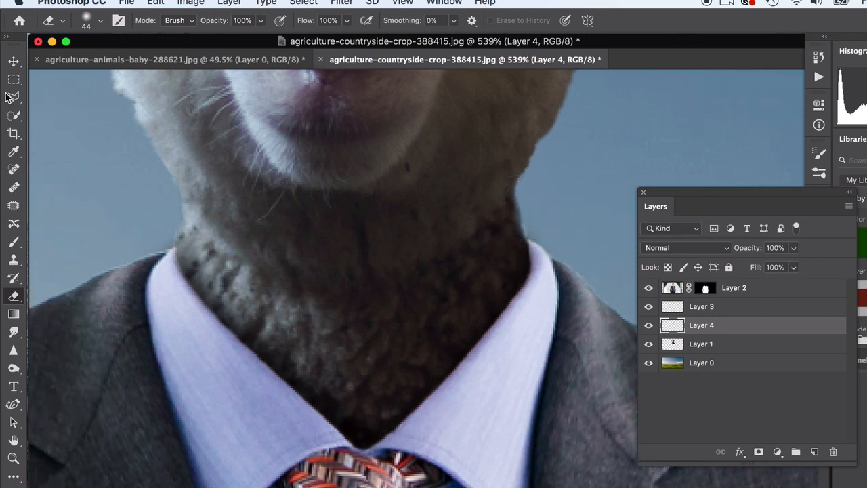
Soften the painted shadow on Layer 4 with the eraser, lightening it at the upper left of the neck.
click(14, 61)
scroll(146, 319, left, 2)
scroll(147, 319, down, 1)
scroll(145, 317, left, 1)
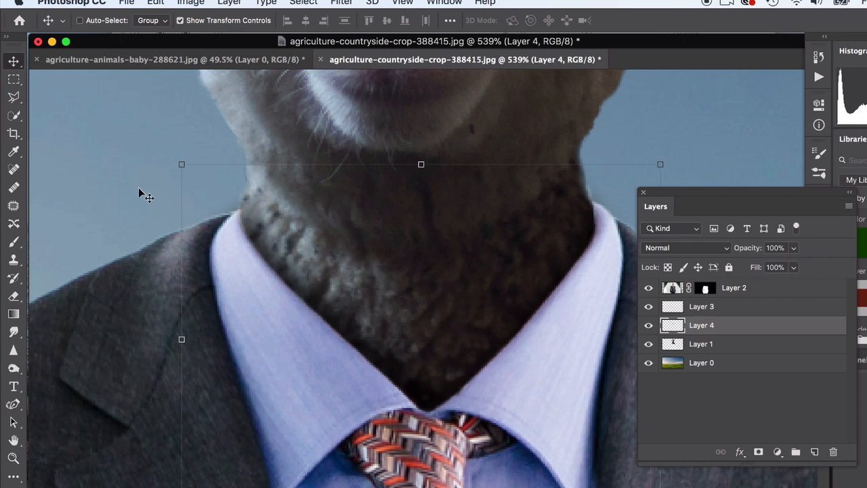
click(14, 296)
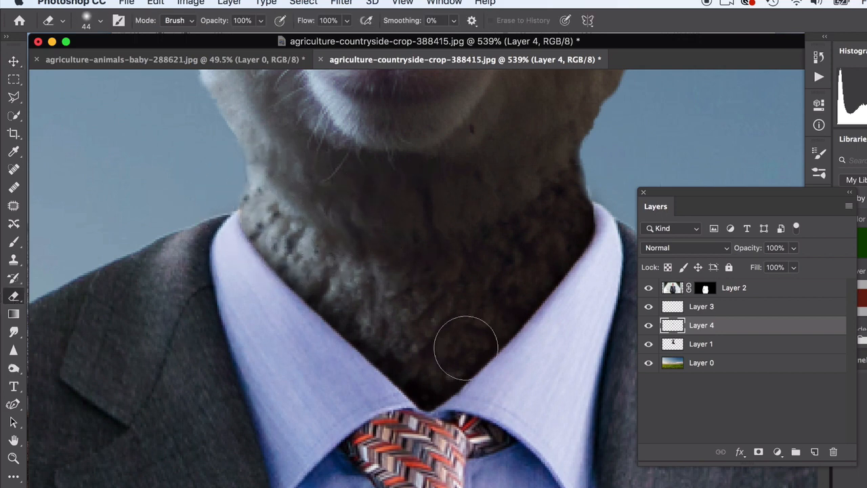
click(14, 61)
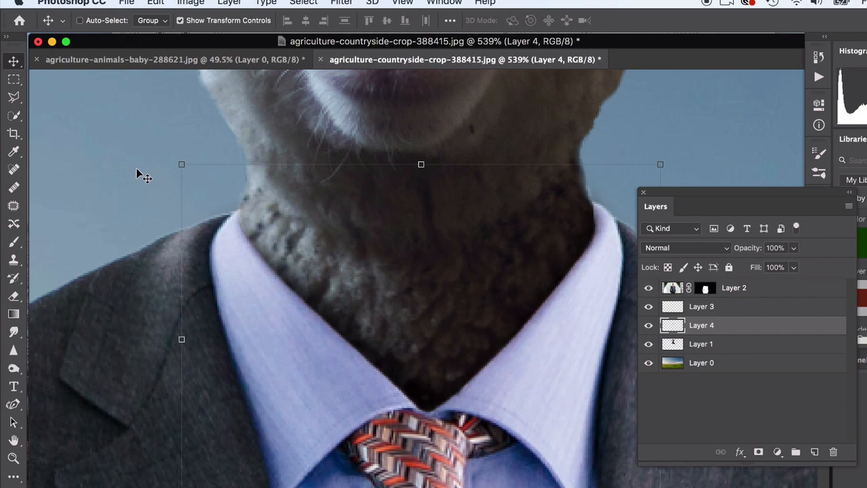
Enable Auto-Select for the Move tool and select the landscape background on Layer 0.
scroll(133, 178, down, 5)
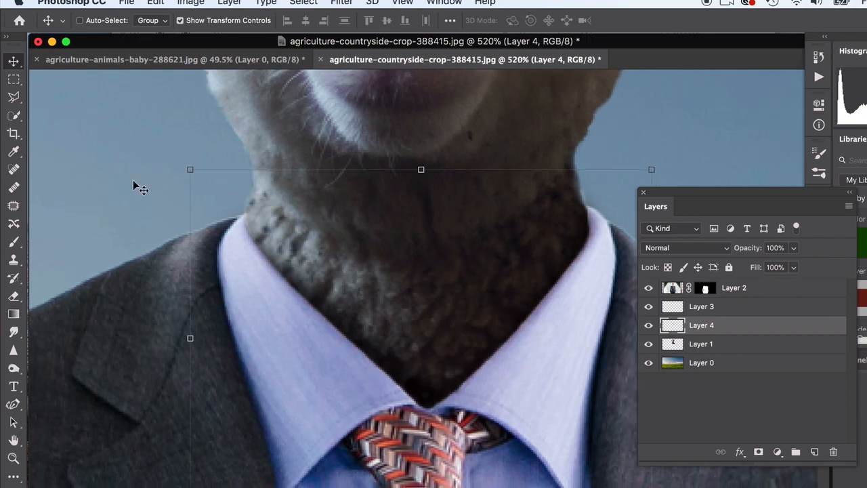
scroll(135, 179, down, 6)
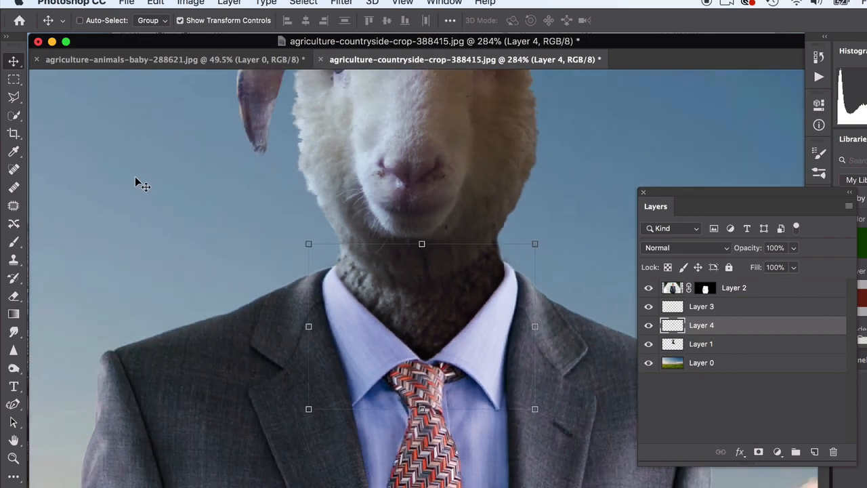
scroll(138, 184, down, 1)
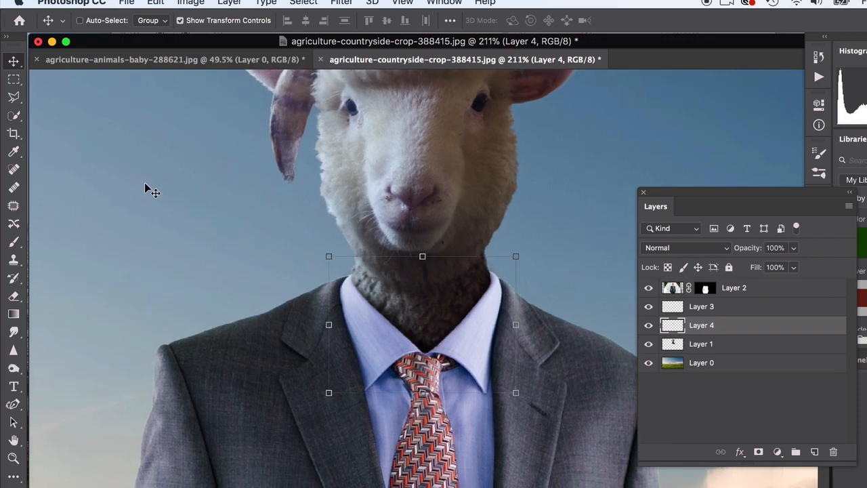
click(80, 20)
click(224, 156)
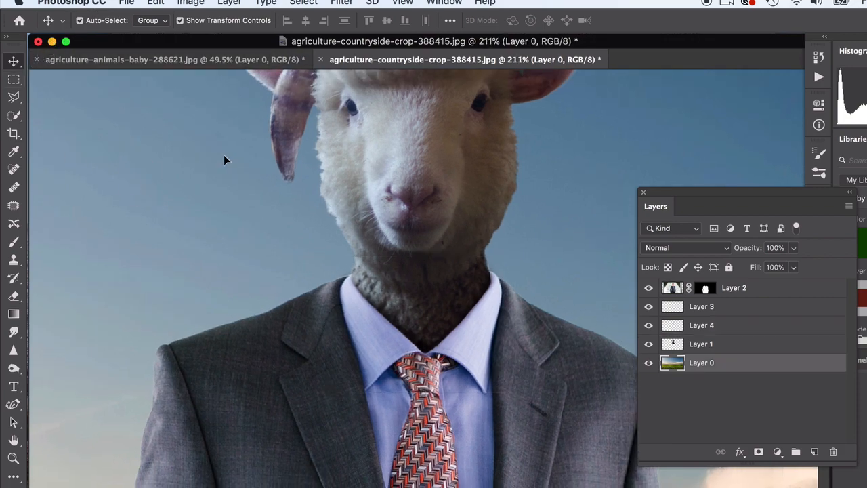
Examine the whole composite, including the suit's cut-out edges around the left sleeve and the gap between arm and jacket.
scroll(225, 156, down, 4)
scroll(291, 240, down, 1)
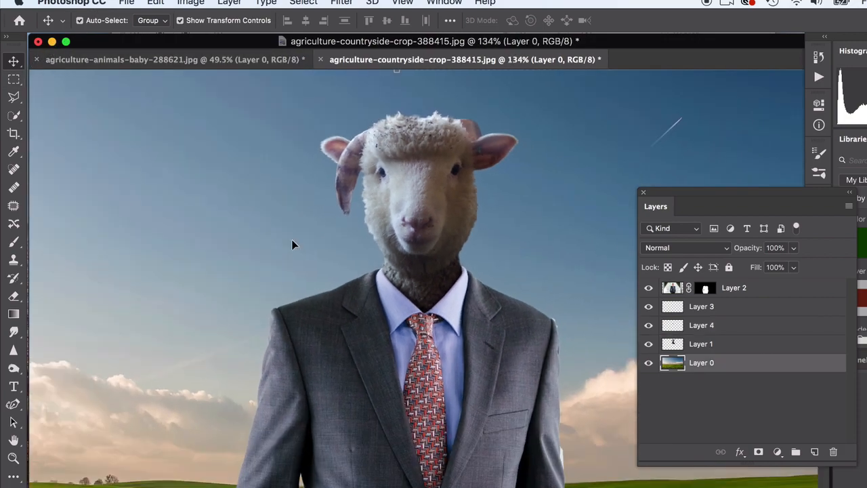
scroll(292, 245, down, 1)
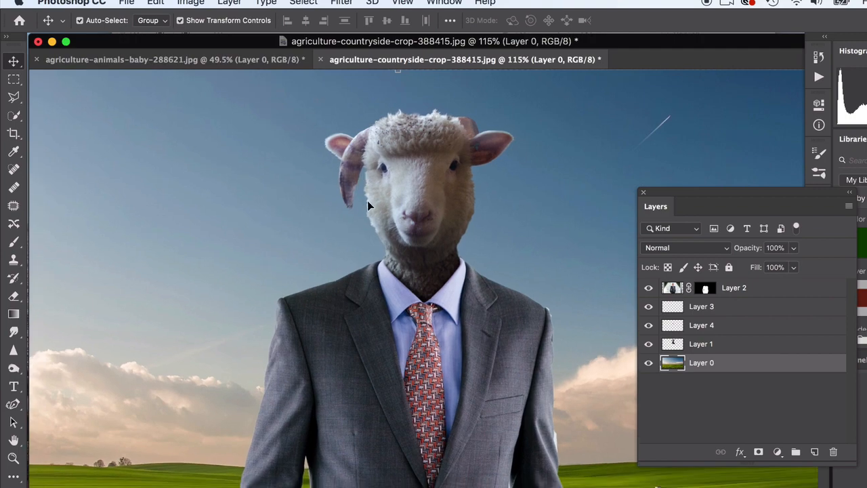
scroll(368, 200, down, 2)
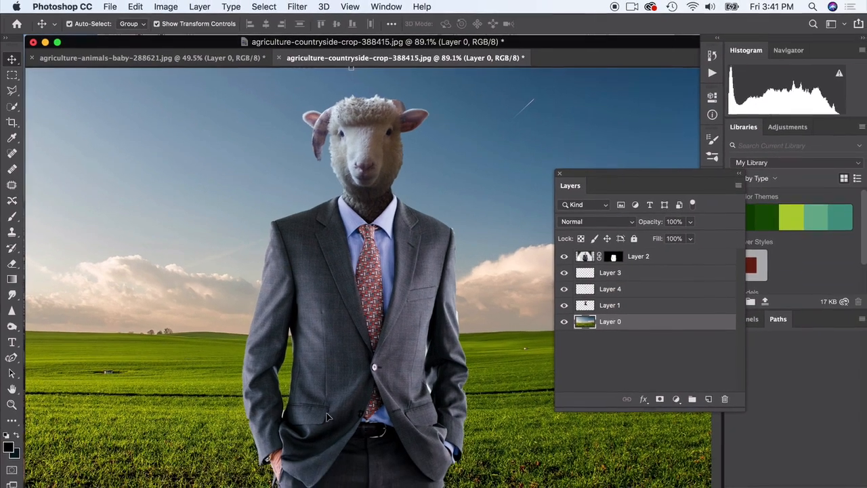
scroll(299, 448, up, 4)
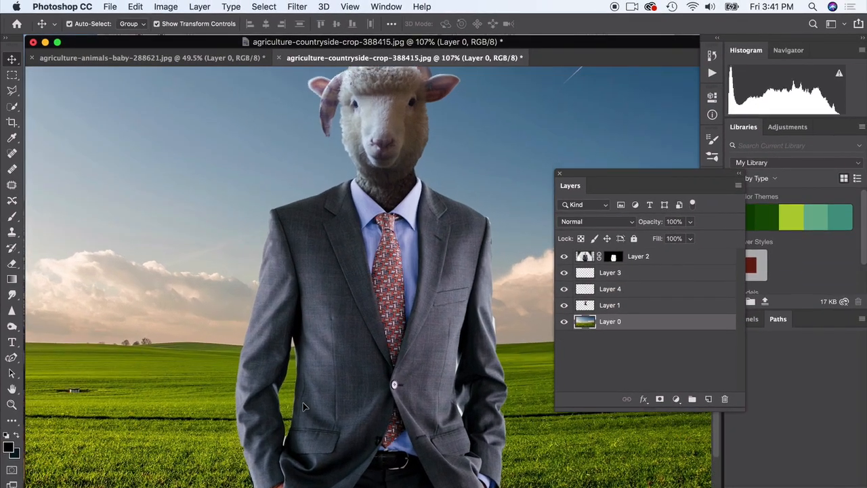
scroll(390, 425, up, 3)
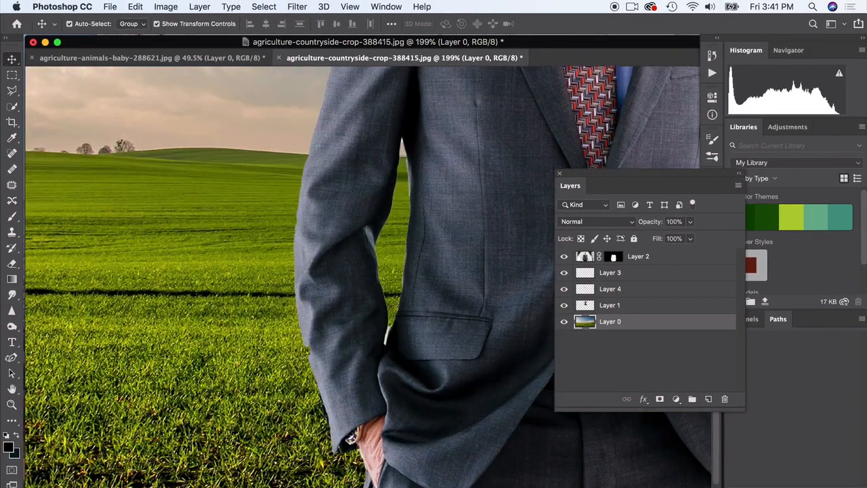
Activate the Quick Selection tool and make the suit image on Layer 2 the working target.
scroll(400, 336, right, 1)
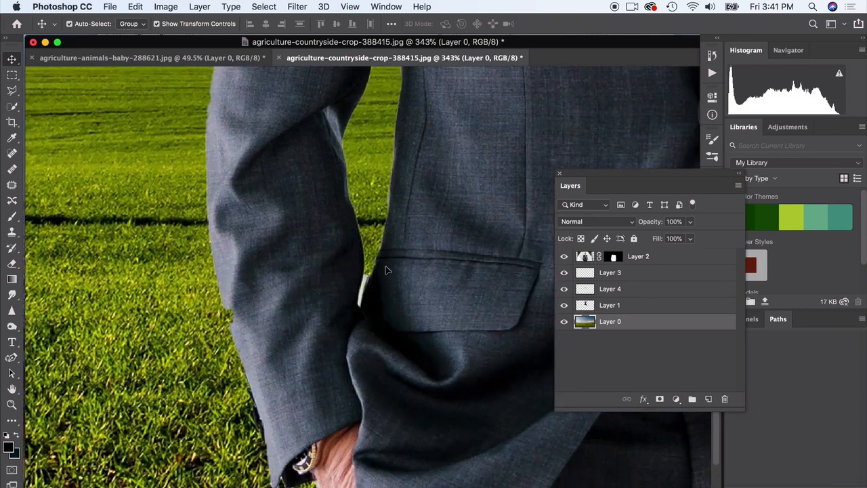
scroll(372, 326, down, 3)
scroll(350, 390, up, 2)
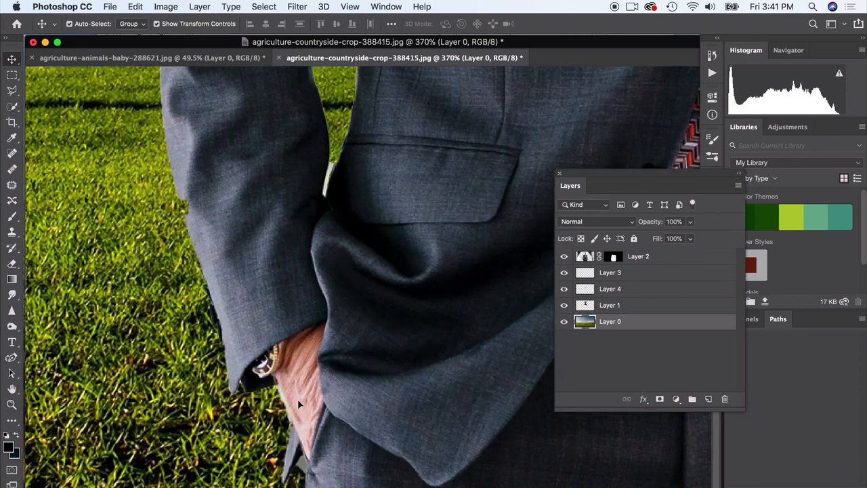
scroll(314, 398, down, 2)
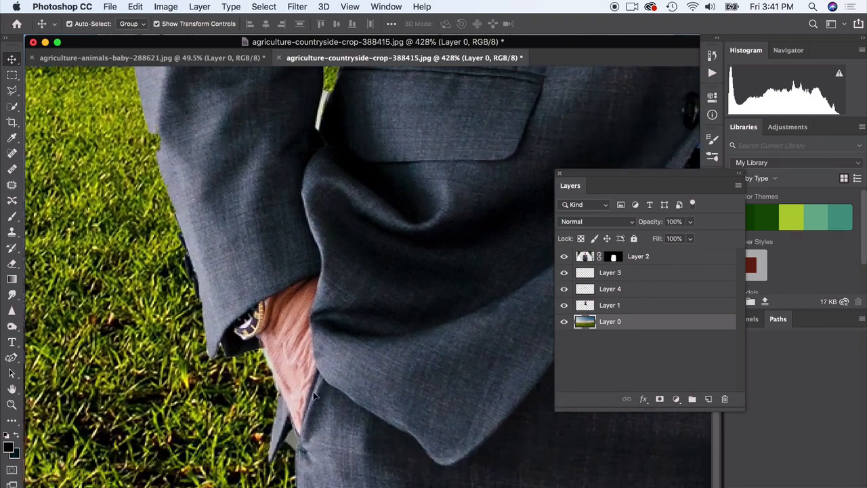
click(12, 92)
click(12, 107)
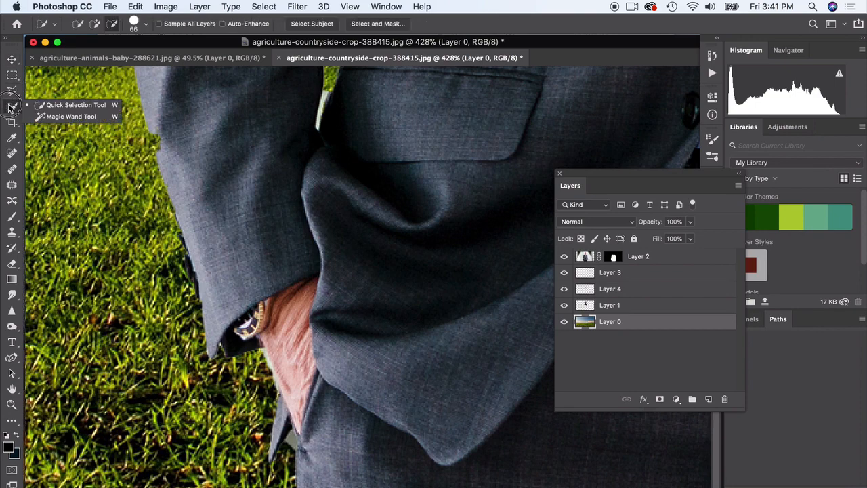
click(66, 109)
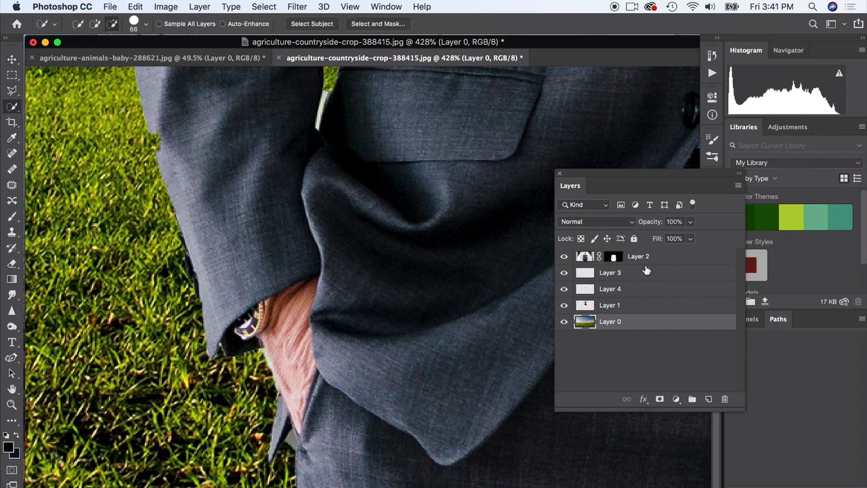
click(585, 258)
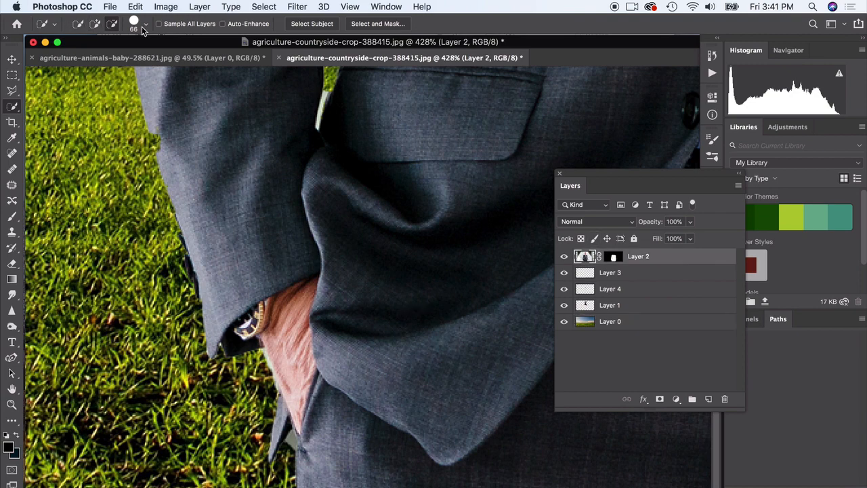
Try to select the exposed hand below the sleeve with a 14 px Quick Selection brush.
click(143, 28)
click(85, 57)
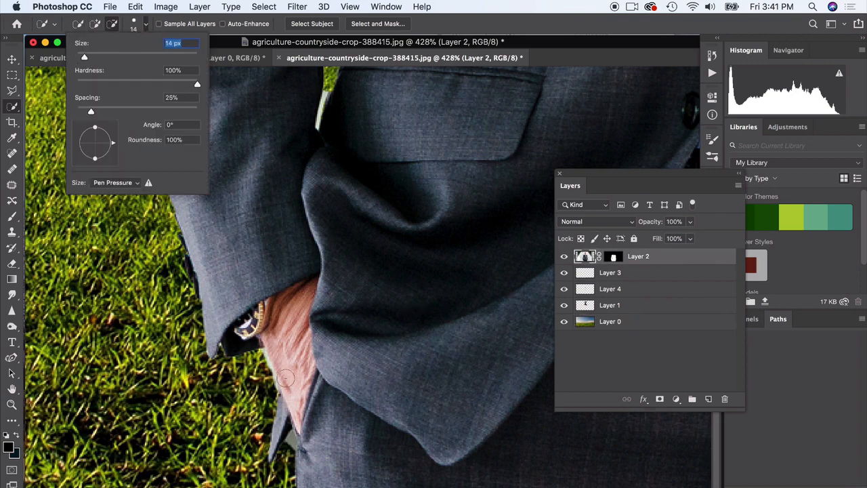
drag(286, 378, 279, 332)
key(super+z)
Try selecting the exposed hand with a 7 px Quick Selection brush and discard that selection.
click(145, 26)
click(82, 57)
drag(299, 402, 285, 383)
mouse_move(276, 341)
mouse_down()
mouse_move(275, 312)
mouse_move(312, 282)
mouse_move(271, 299)
mouse_move(311, 333)
mouse_up()
drag(307, 371, 300, 397)
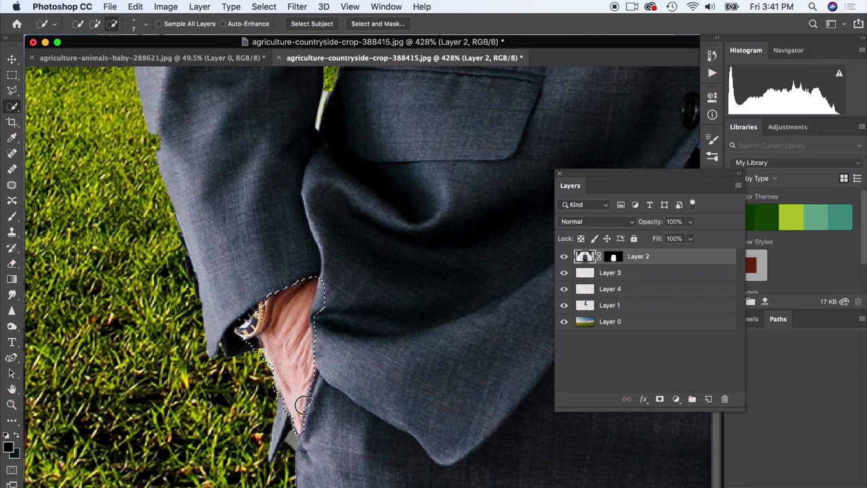
click(12, 93)
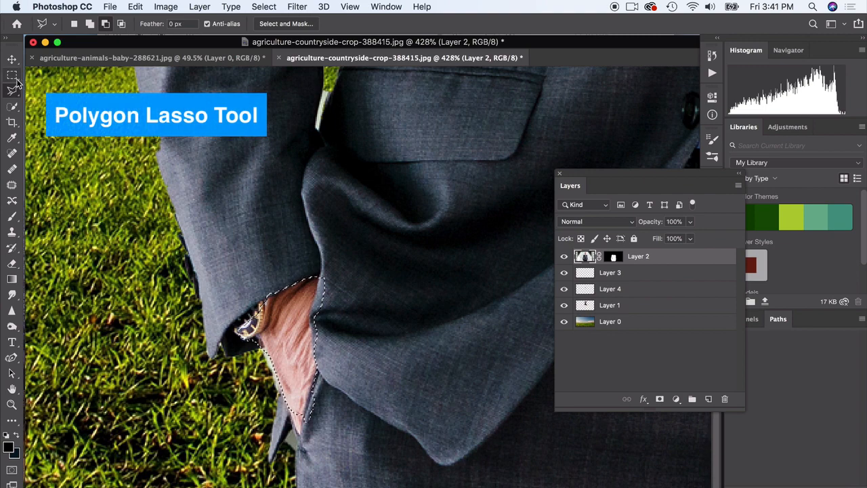
key(m)
key(super+d)
Outline the exposed hand with the Polygonal Lasso, leaving out the watch, and smooth the selection edge in Select and Mask.
click(11, 95)
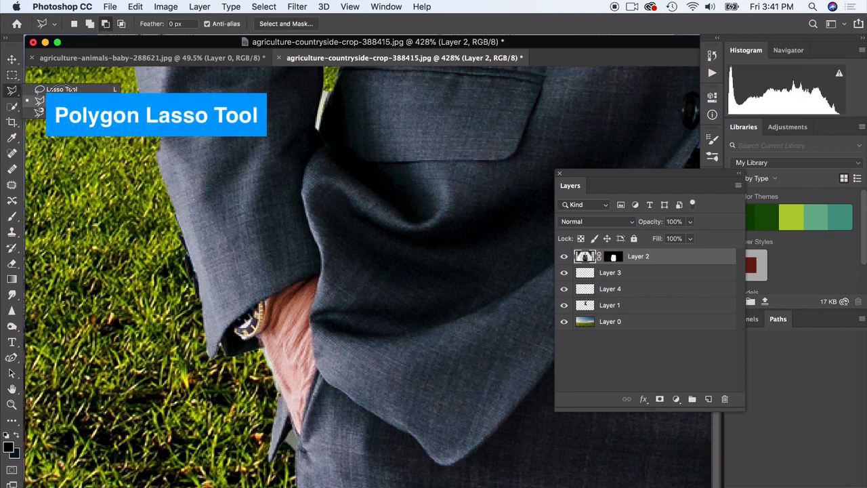
click(264, 344)
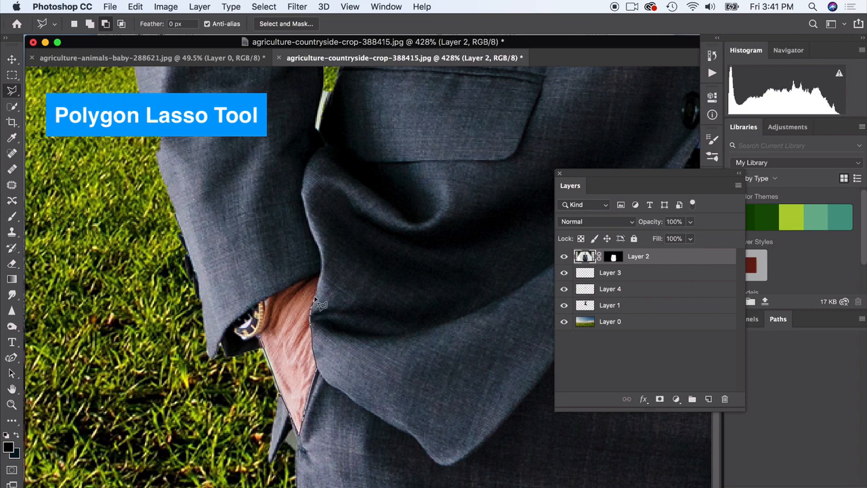
click(320, 273)
click(274, 299)
click(273, 310)
double_click(270, 341)
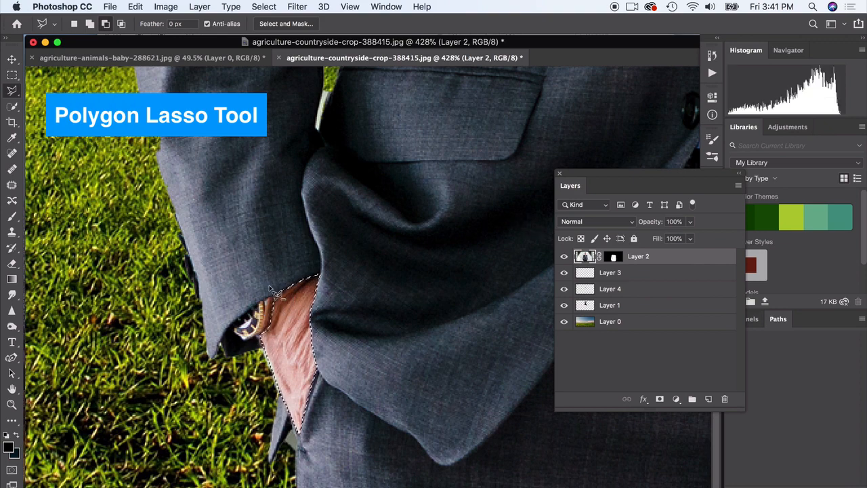
click(286, 24)
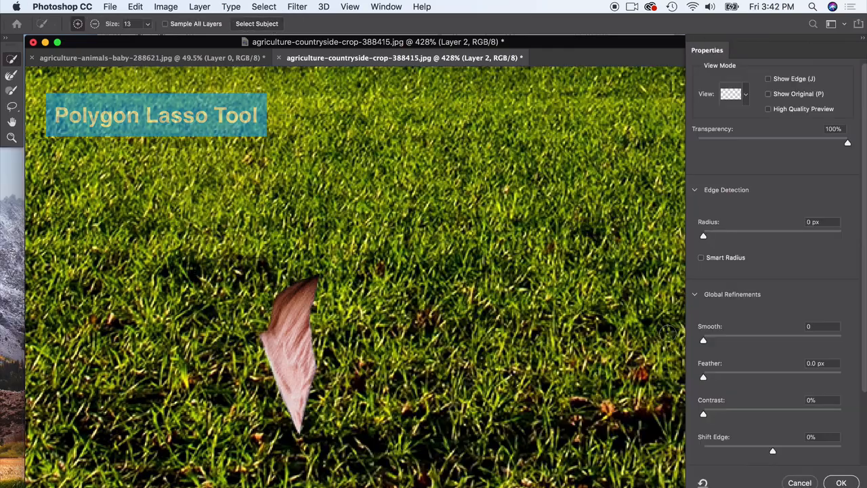
drag(704, 340, 718, 340)
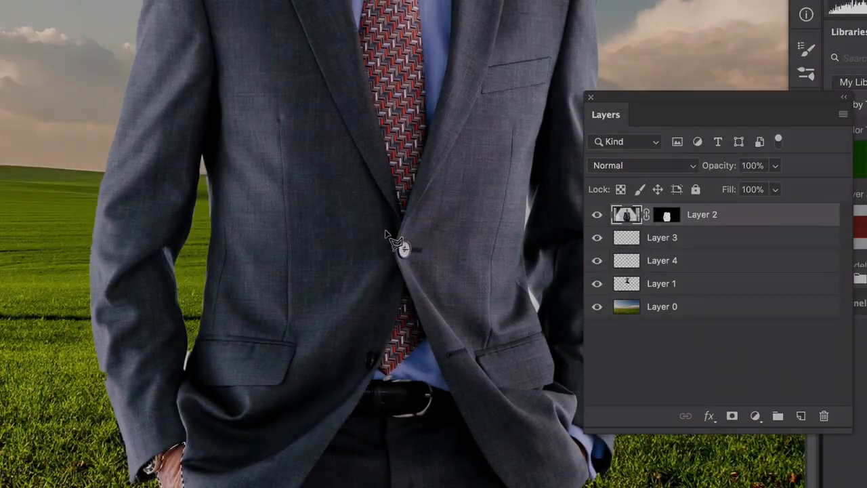
Turn Layer 3's visibility back on and rename Layer 1, which holds the animal's head, to "sheep".
scroll(415, 226, up, 10)
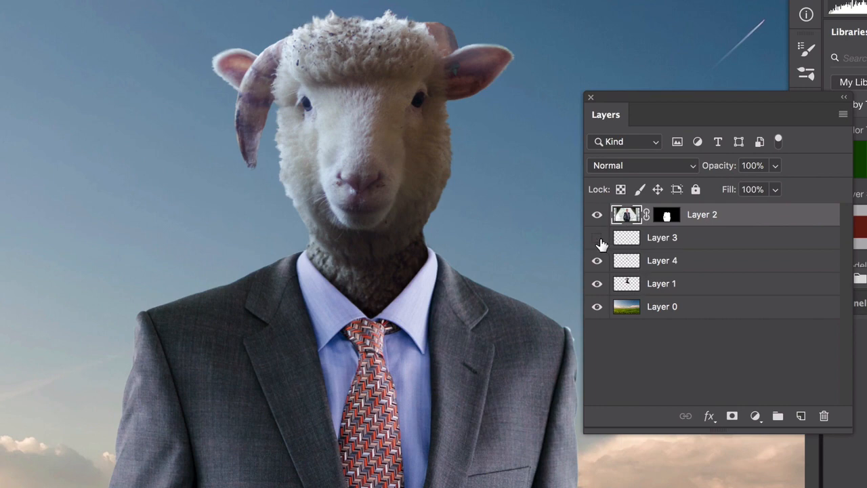
click(597, 237)
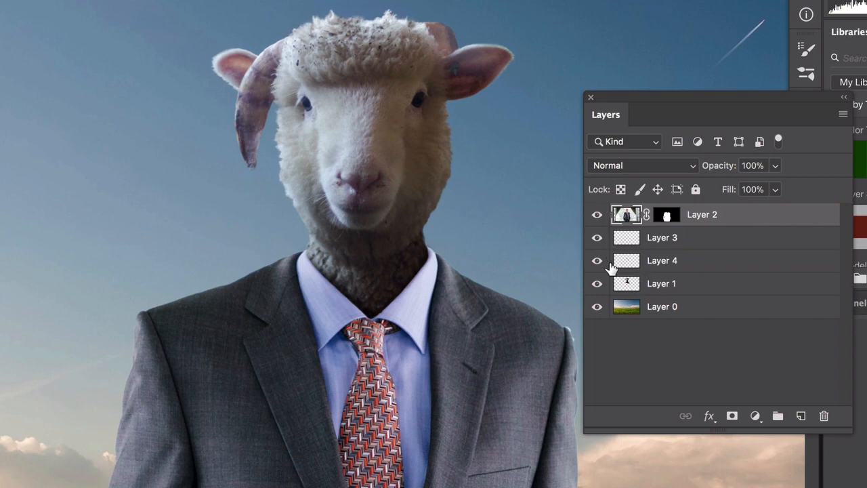
double_click(674, 288)
text(sheep)
key(Return)
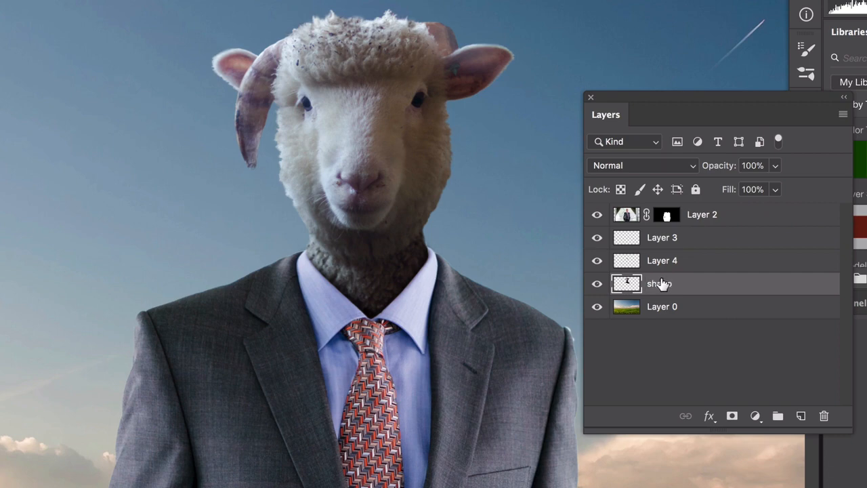
Open the name of Layer 2, the masked suit layer, for editing.
double_click(702, 215)
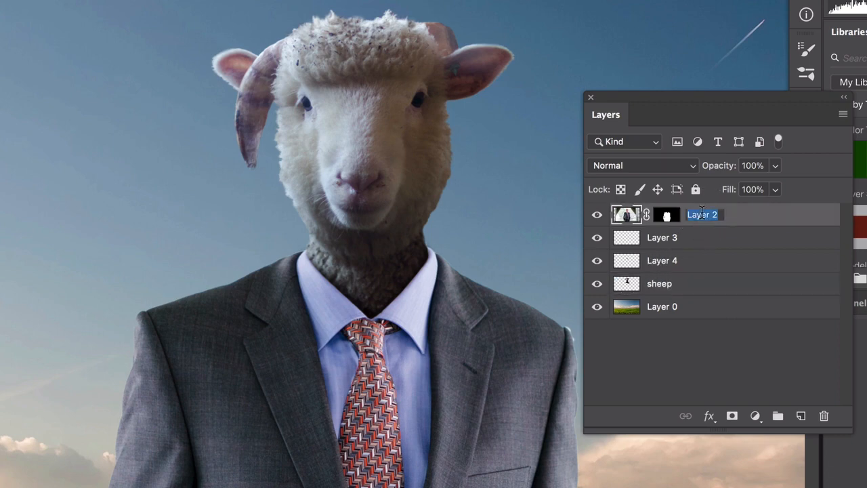